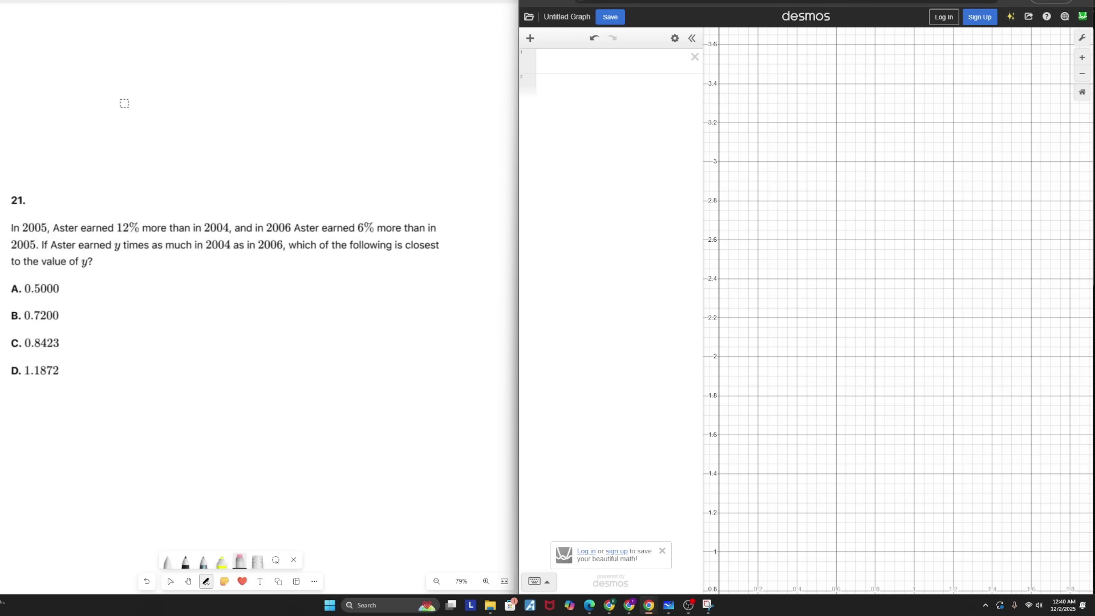
# - Handwrite the a =, b =, c = year labels in black ink and mark b beside problem 21
pyautogui.click(185, 562)
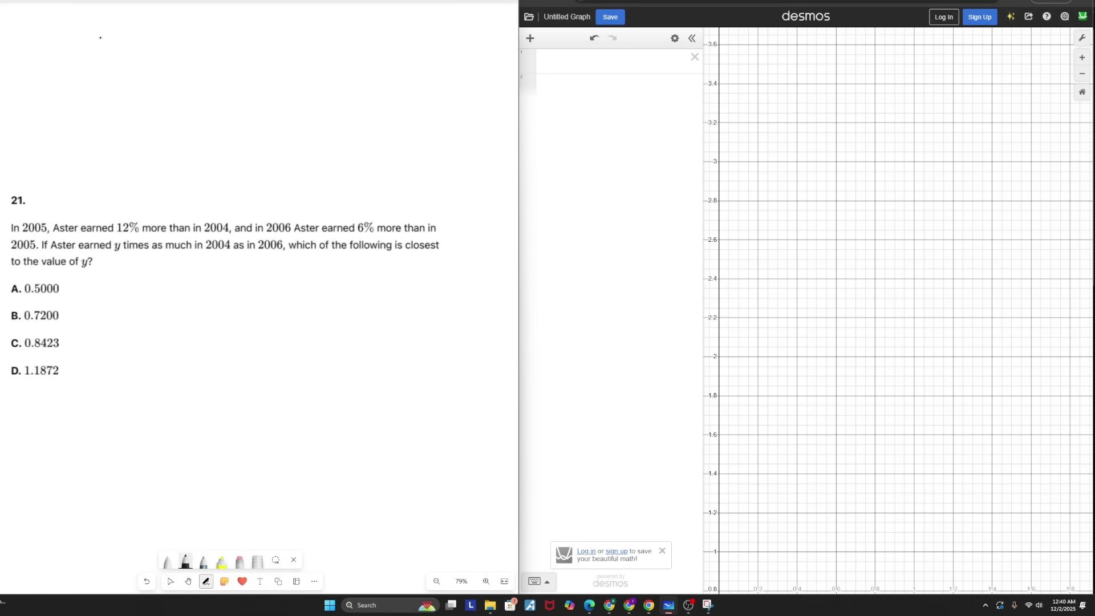
pyautogui.moveTo(101, 38)
pyautogui.mouseDown()
pyautogui.moveTo(117, 65)
pyautogui.moveTo(153, 43)
pyautogui.moveTo(163, 63)
pyautogui.moveTo(184, 39)
pyautogui.moveTo(194, 68)
pyautogui.mouseUp()
pyautogui.moveTo(85, 77)
pyautogui.mouseDown()
pyautogui.moveTo(96, 98)
pyautogui.moveTo(86, 105)
pyautogui.moveTo(153, 97)
pyautogui.moveTo(88, 150)
pyautogui.moveTo(105, 151)
pyautogui.moveTo(100, 125)
pyautogui.moveTo(141, 133)
pyautogui.mouseUp()
pyautogui.click(129, 130)
pyautogui.moveTo(121, 142); pyautogui.dragTo(159, 140)
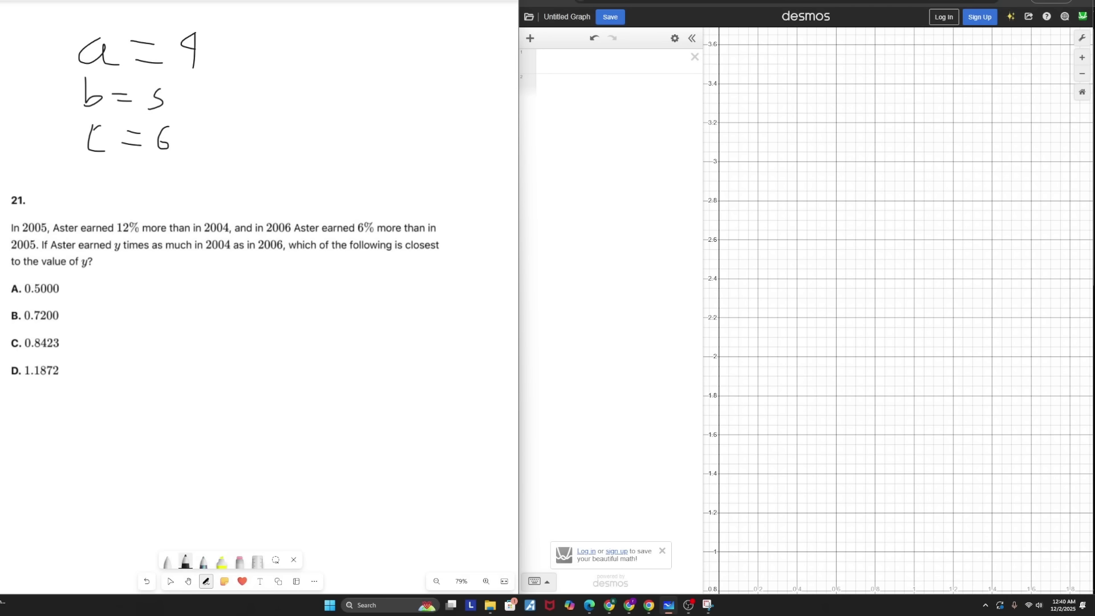
pyautogui.moveTo(33, 200); pyautogui.dragTo(34, 218)
# - Enter b = a + 12% of a and c = b + 6% of b as two expressions
pyautogui.click(573, 72)
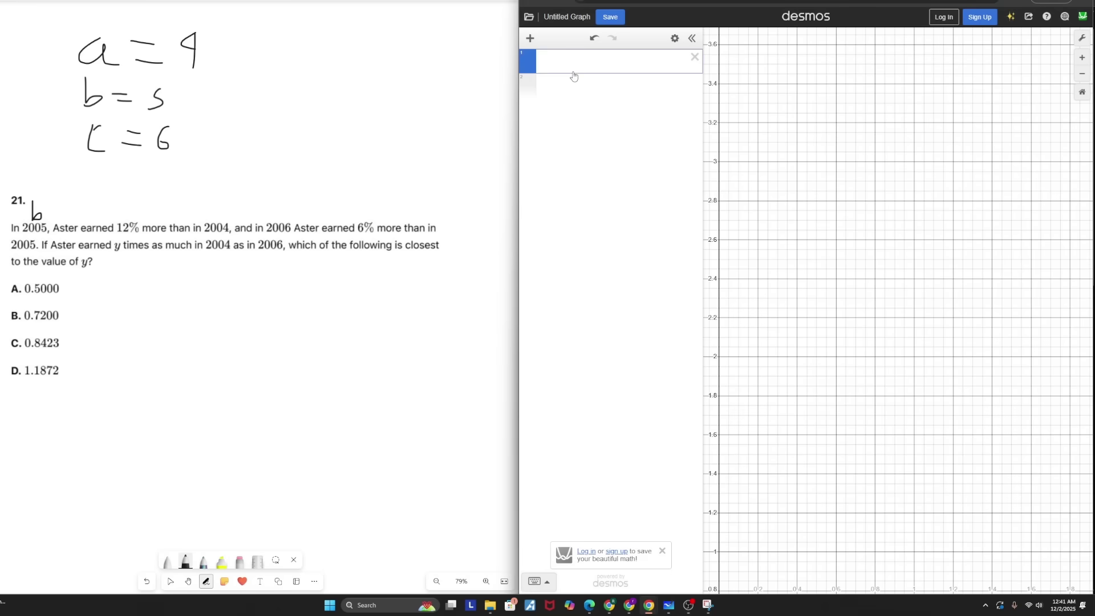
pyautogui.write('b = a ')
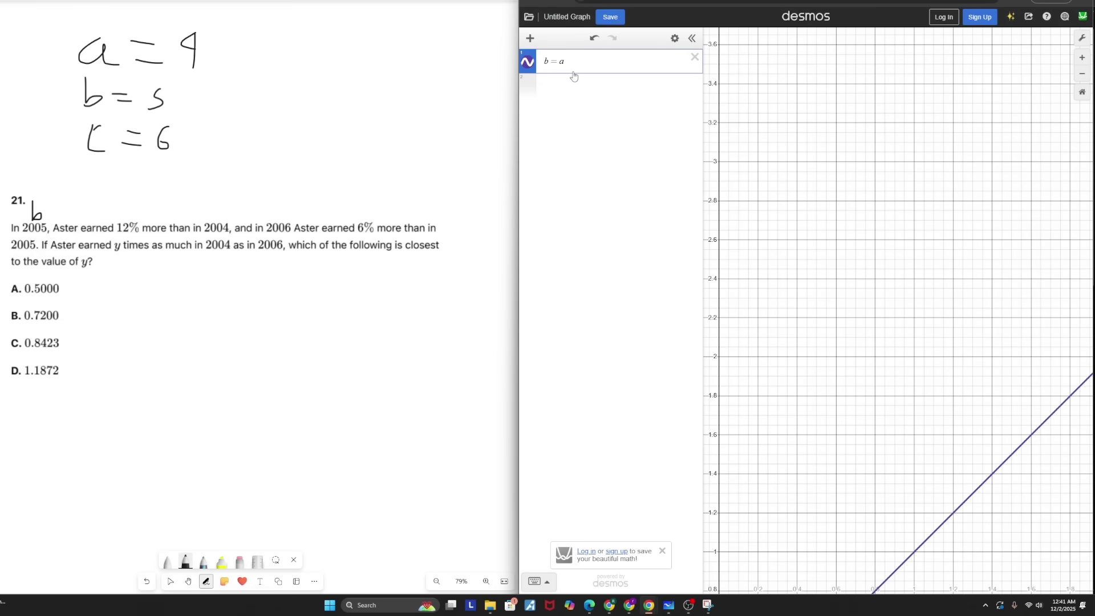
pyautogui.write('+ 12')
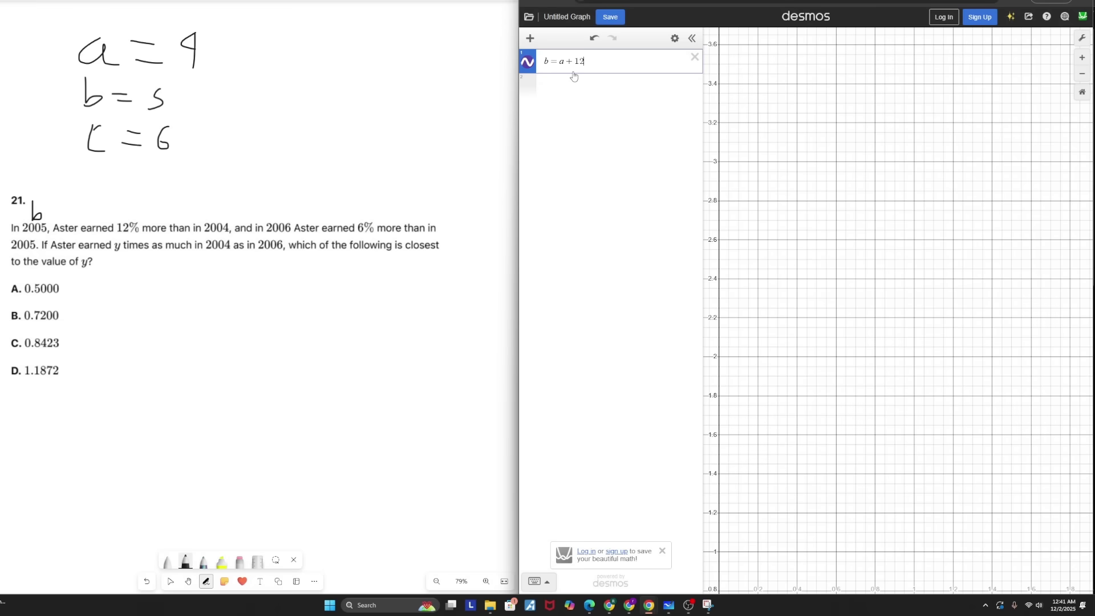
pyautogui.write('% of a')
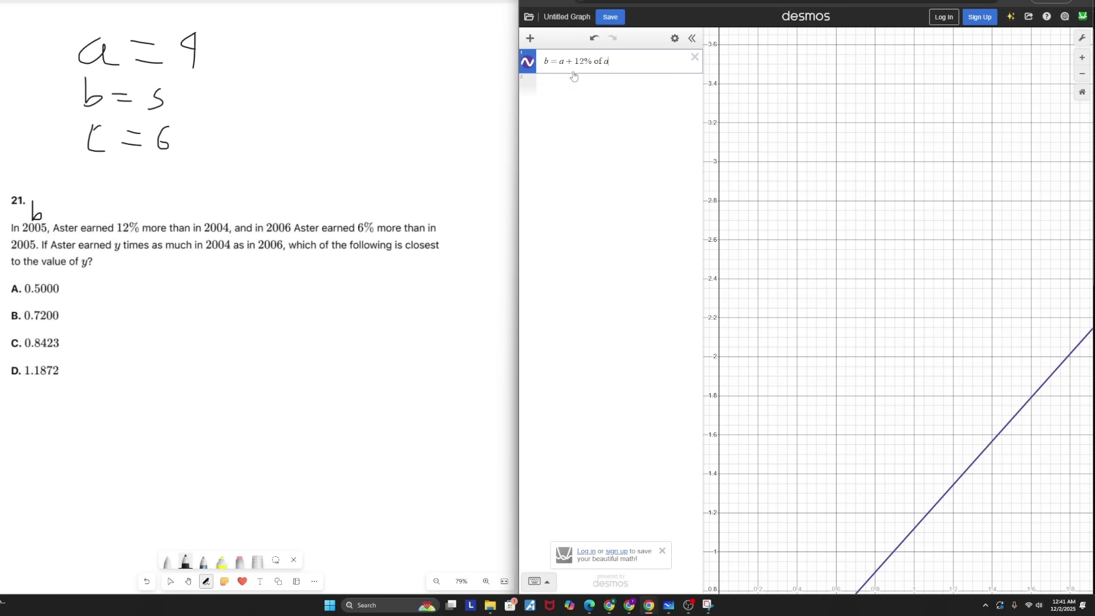
pyautogui.click(563, 84)
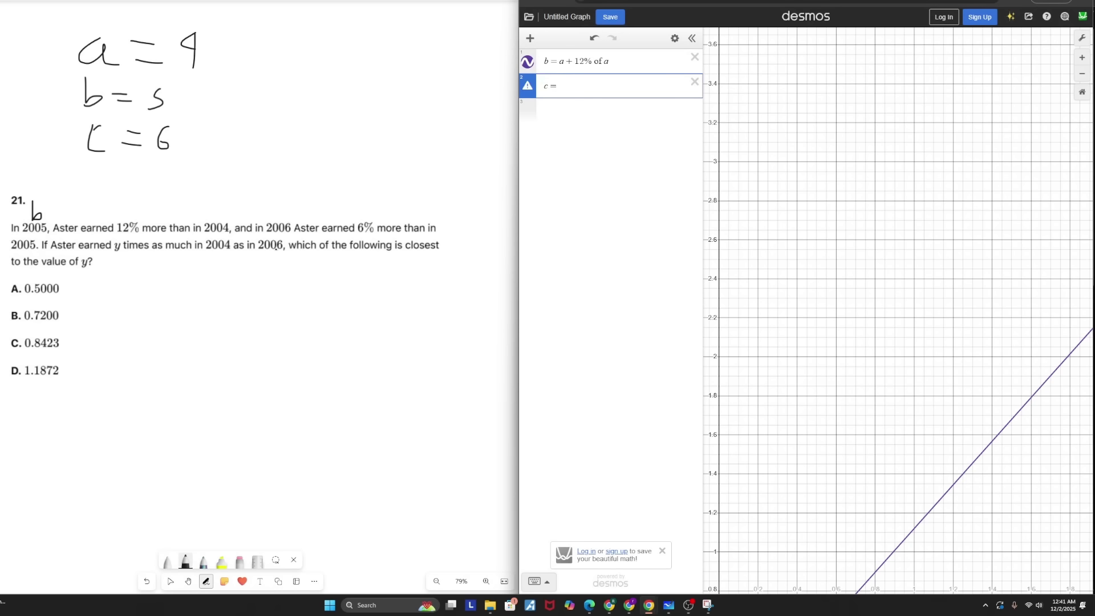
pyautogui.write('c = b + 6% of b')
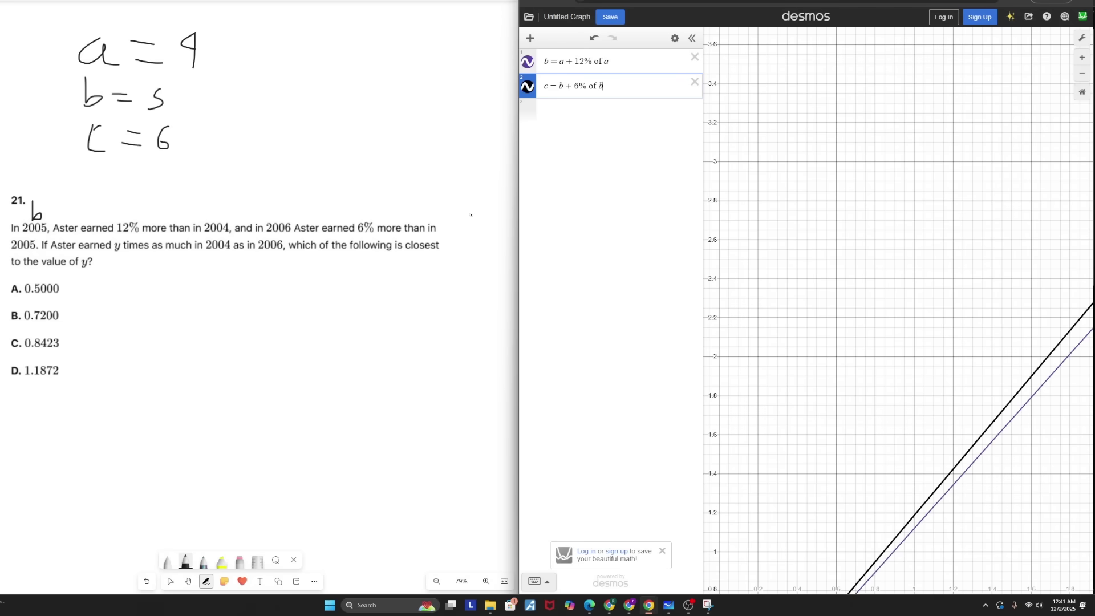
# - Add a third expression a = y*c linking the 2004 and 2006 earnings
pyautogui.click(587, 118)
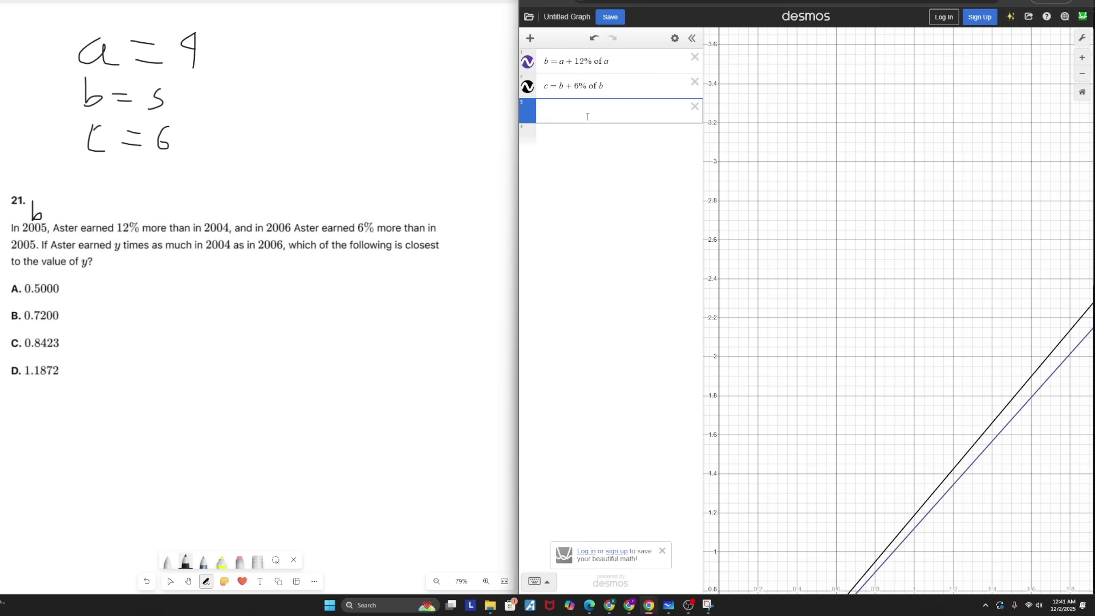
pyautogui.write('a=y')
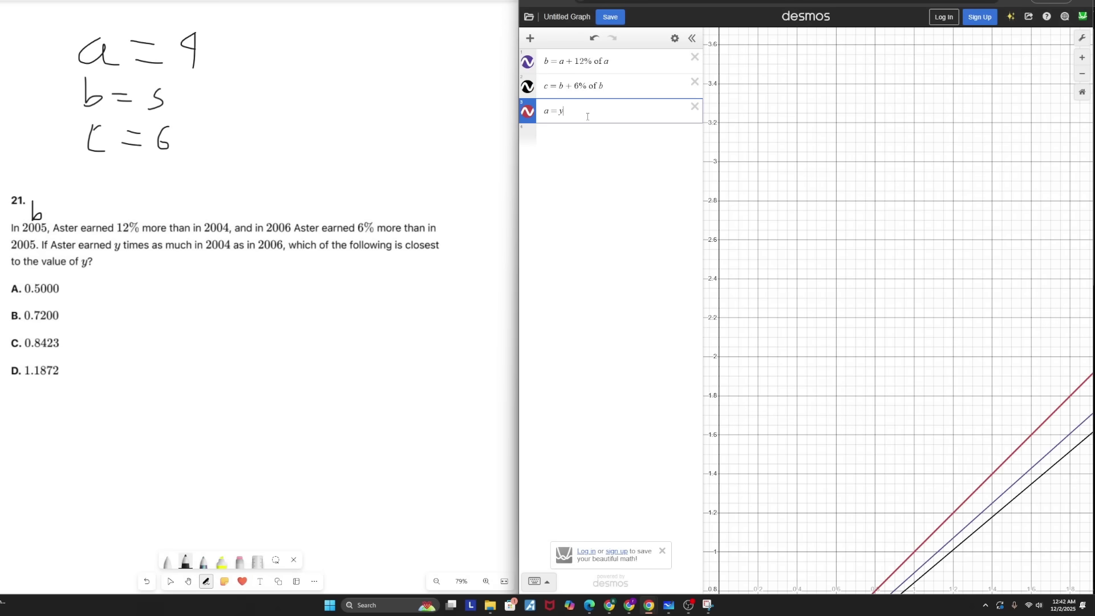
pyautogui.write('*c')
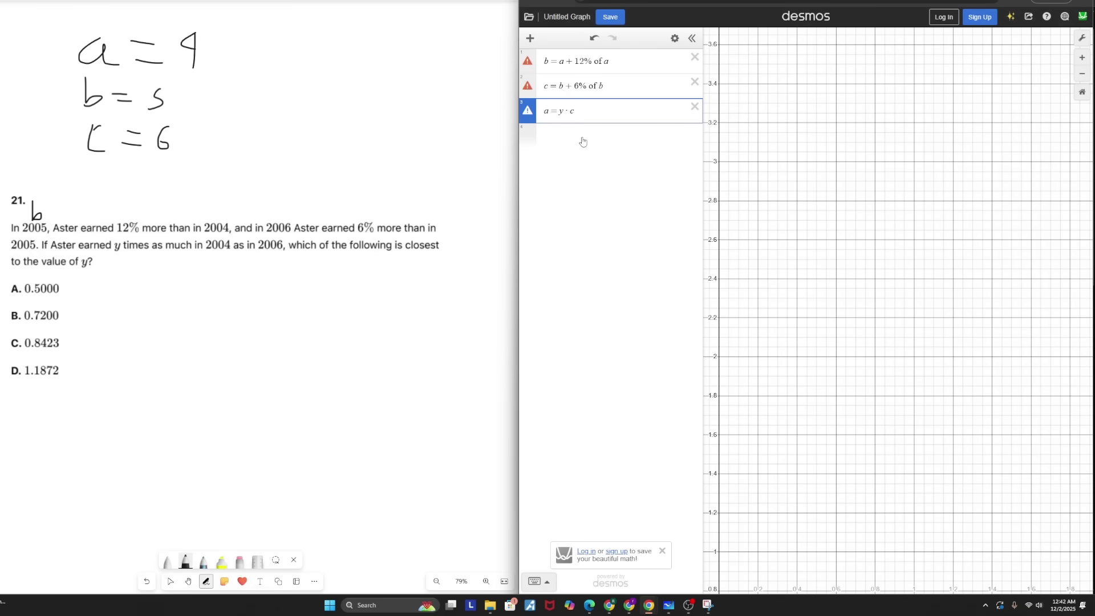
pyautogui.click(583, 137)
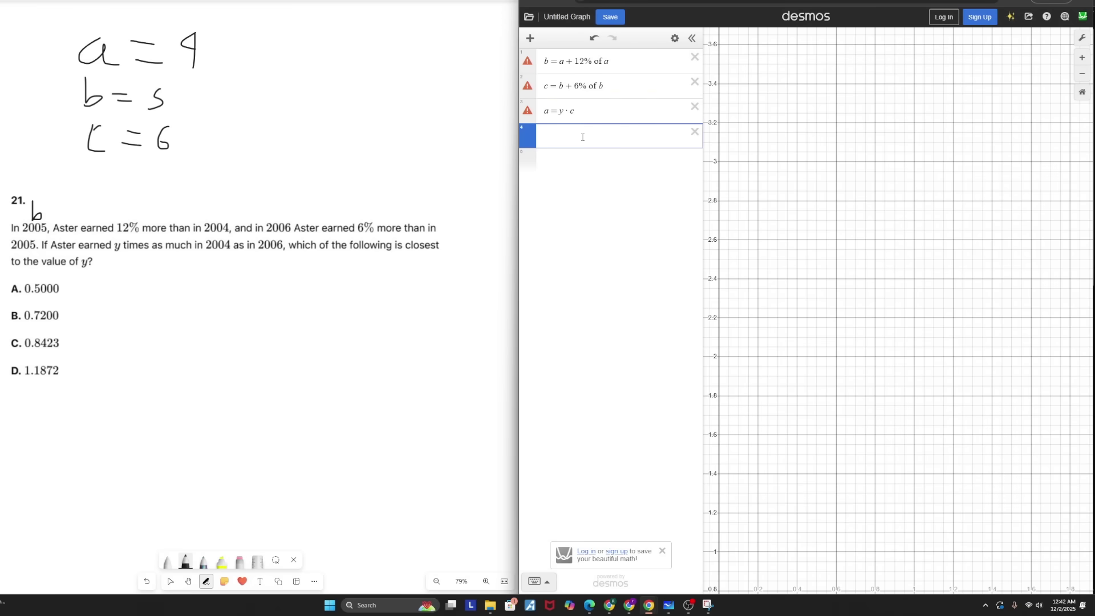
# - Type the regression [b, c, a] ~ [a + 12% of a, b + 6% of b, y₁c] in row 4
pyautogui.write('[')
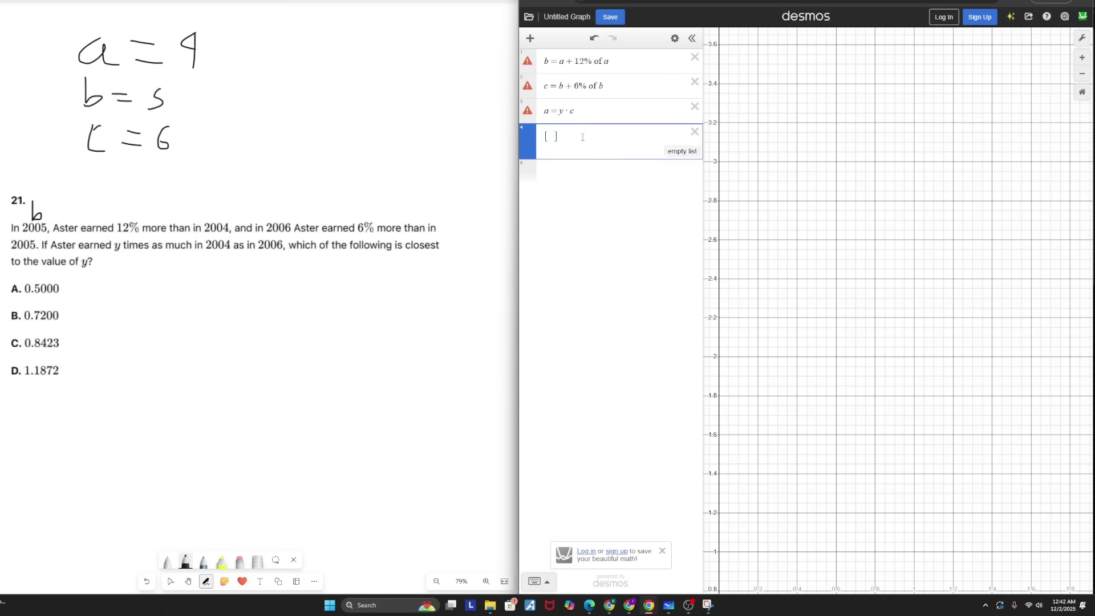
pyautogui.write(']~[')
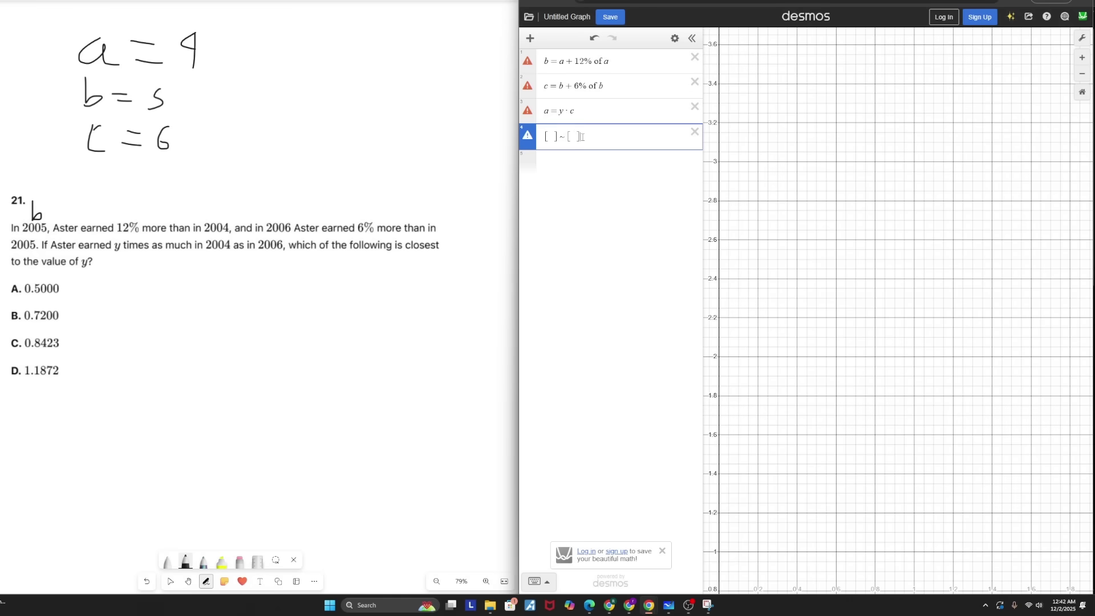
pyautogui.click(546, 62)
pyautogui.click(545, 85)
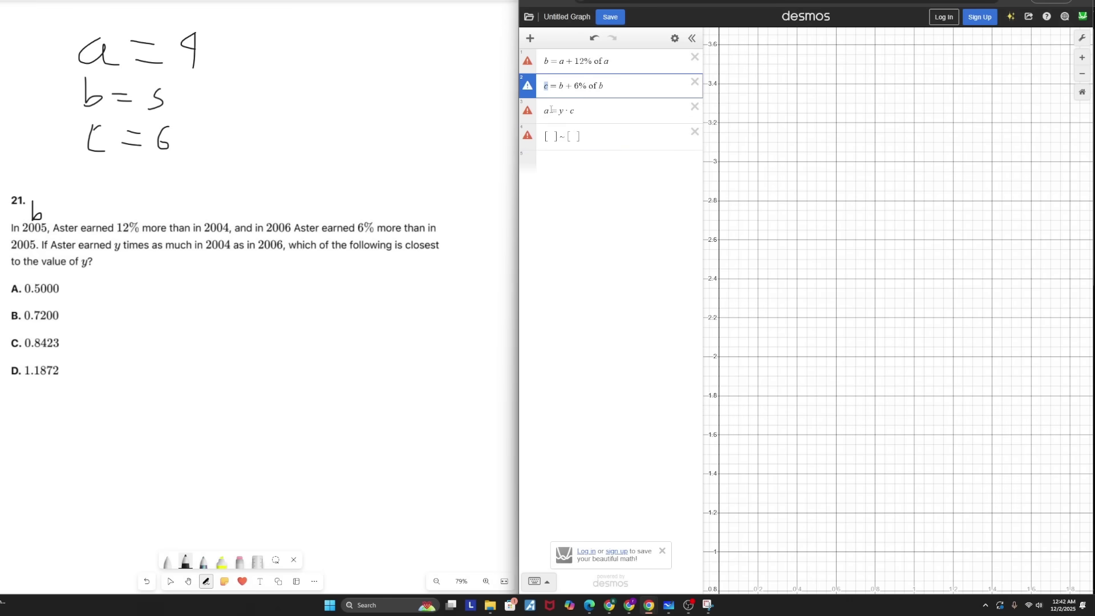
pyautogui.click(551, 110)
pyautogui.click(552, 133)
pyautogui.write('b')
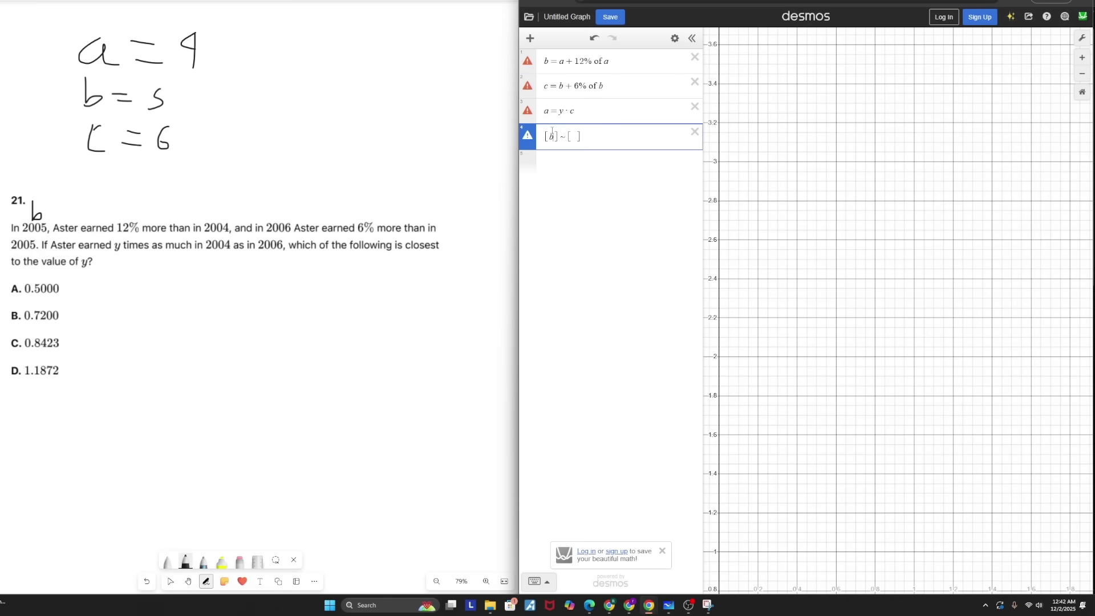
pyautogui.write(',c,a')
pyautogui.click(585, 136)
pyautogui.write('a+12% of a')
pyautogui.write(',b_+6% of')
pyautogui.write('b')
pyautogui.write(',')
pyautogui.write('y1')
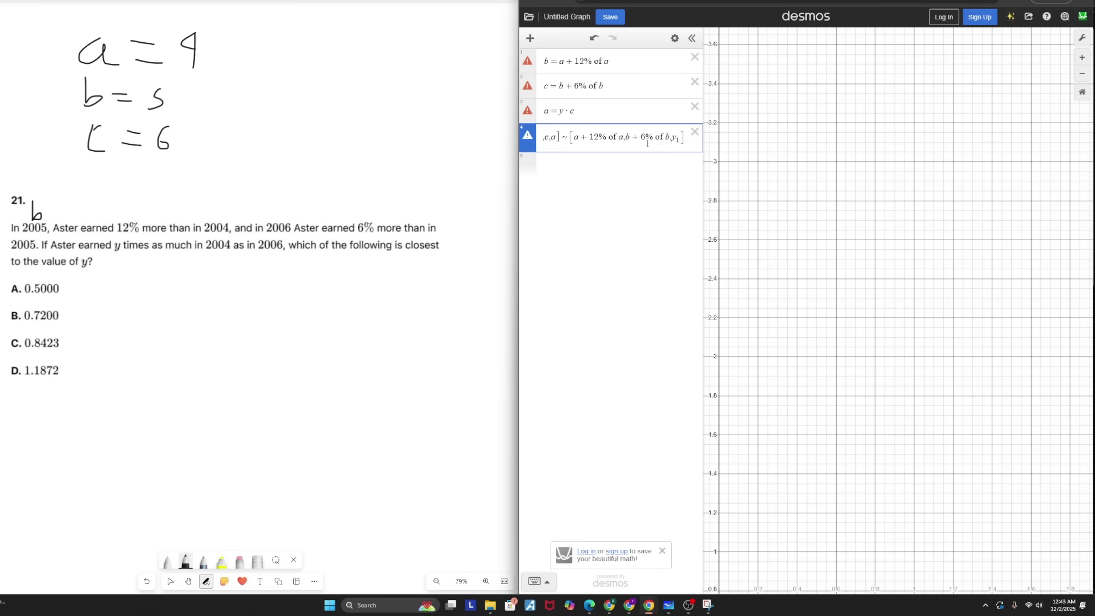
pyautogui.write('6')
pyautogui.press('BackSpace')
# - Finish the y₁c term and delete the three original expressions, leaving only the regression
pyautogui.write('c')
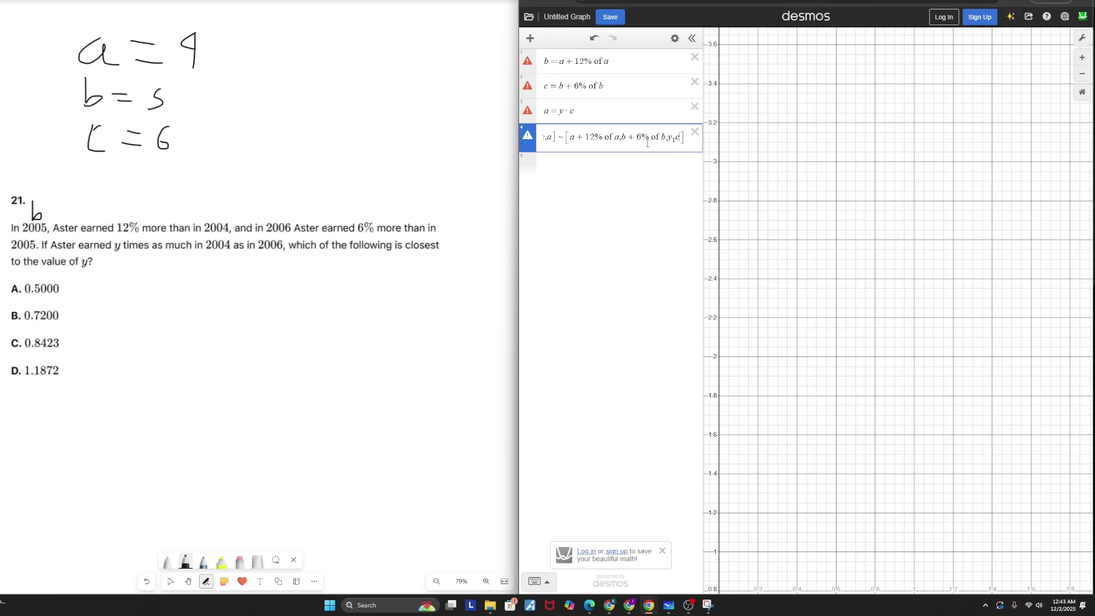
pyautogui.click(694, 58)
pyautogui.click(694, 58)
pyautogui.click(694, 58)
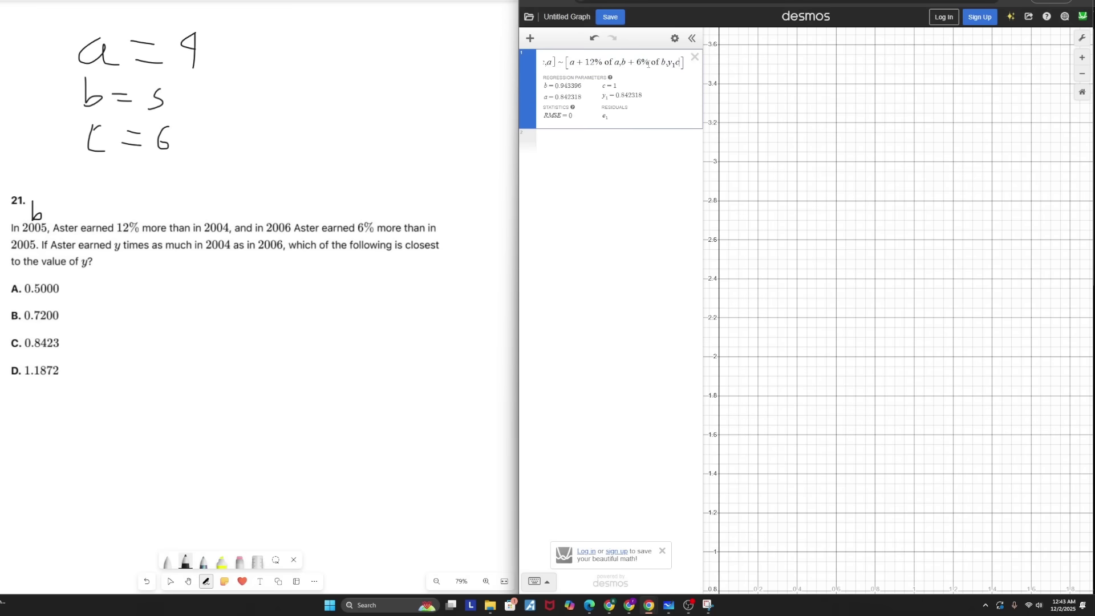
# - Highlight the fitted y₁ = 0.842318 and circle answer C on the problem
pyautogui.moveTo(648, 63); pyautogui.dragTo(540, 77)
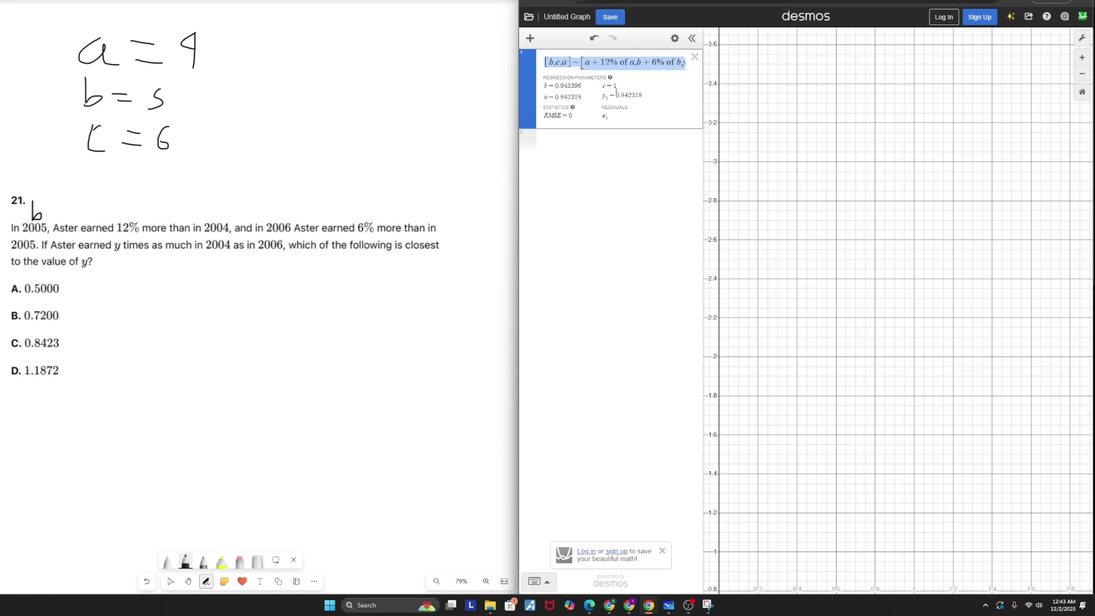
pyautogui.moveTo(615, 95); pyautogui.dragTo(643, 95)
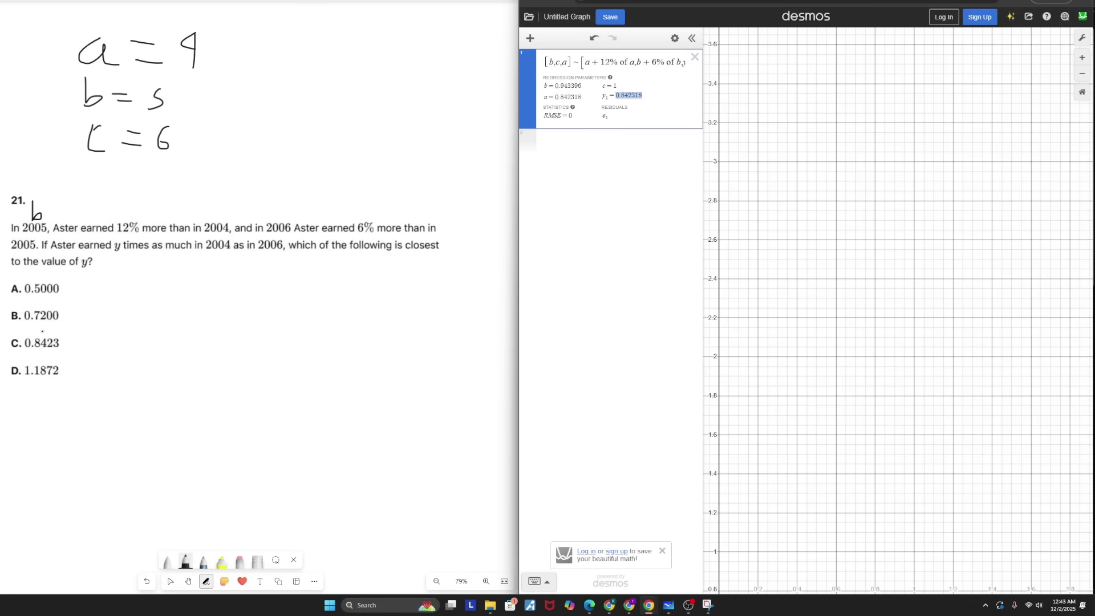
pyautogui.moveTo(45, 328)
pyautogui.mouseDown()
pyautogui.moveTo(13, 327)
pyautogui.moveTo(11, 356)
pyautogui.mouseUp()
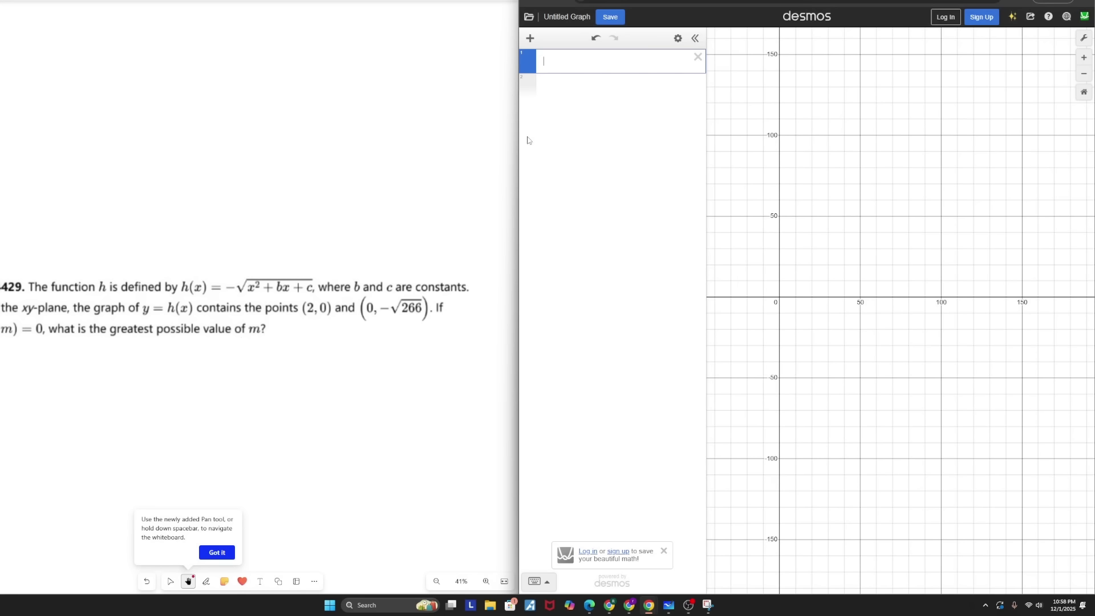
# - Define h(x) = −√(x² + bx + c) and add the regression h(2) ~ 0 below it
pyautogui.write('h(x)')
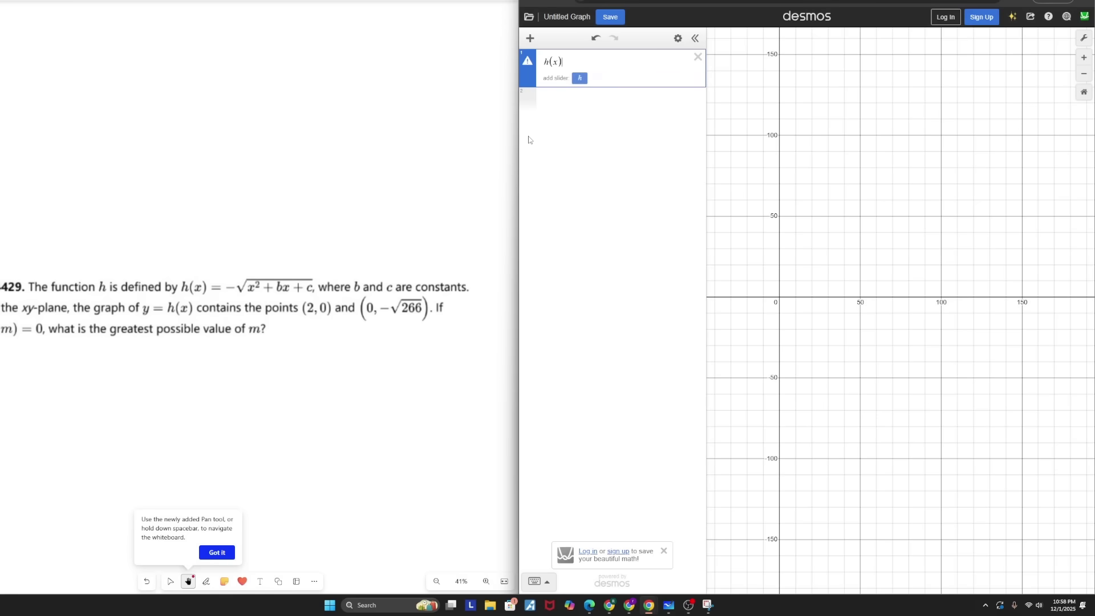
pyautogui.write('=-sq')
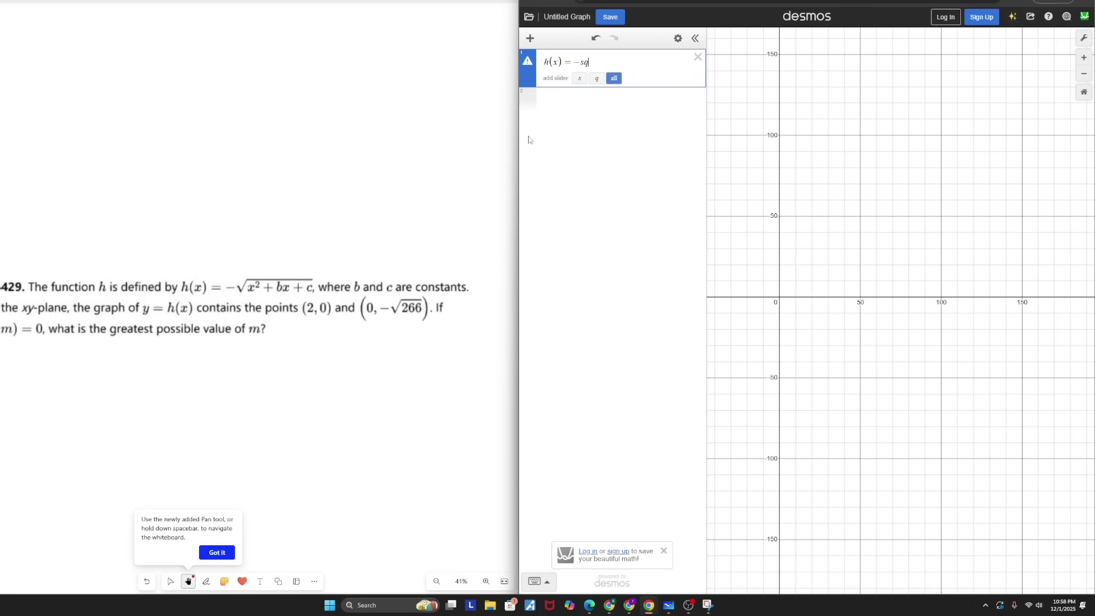
pyautogui.write('rtx^2')
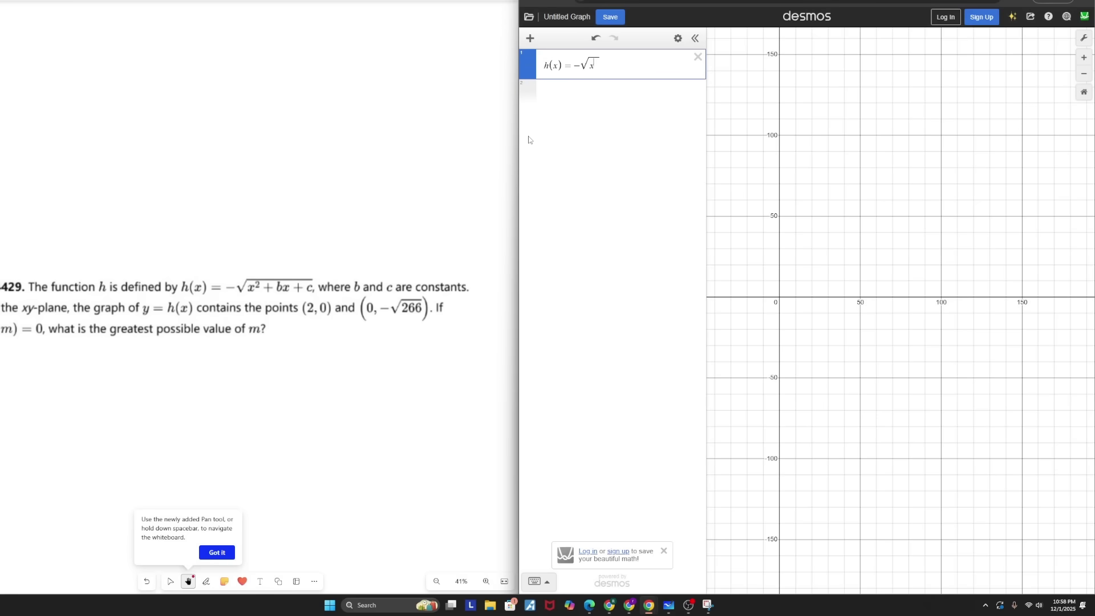
pyautogui.press('Right')
pyautogui.write('+bx+c')
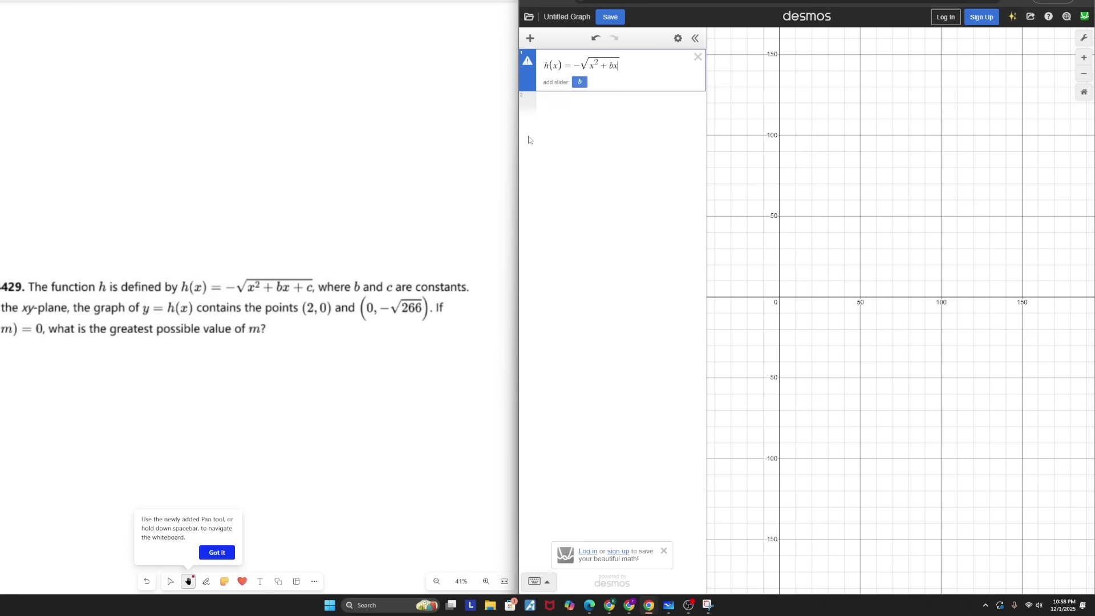
pyautogui.click(653, 104)
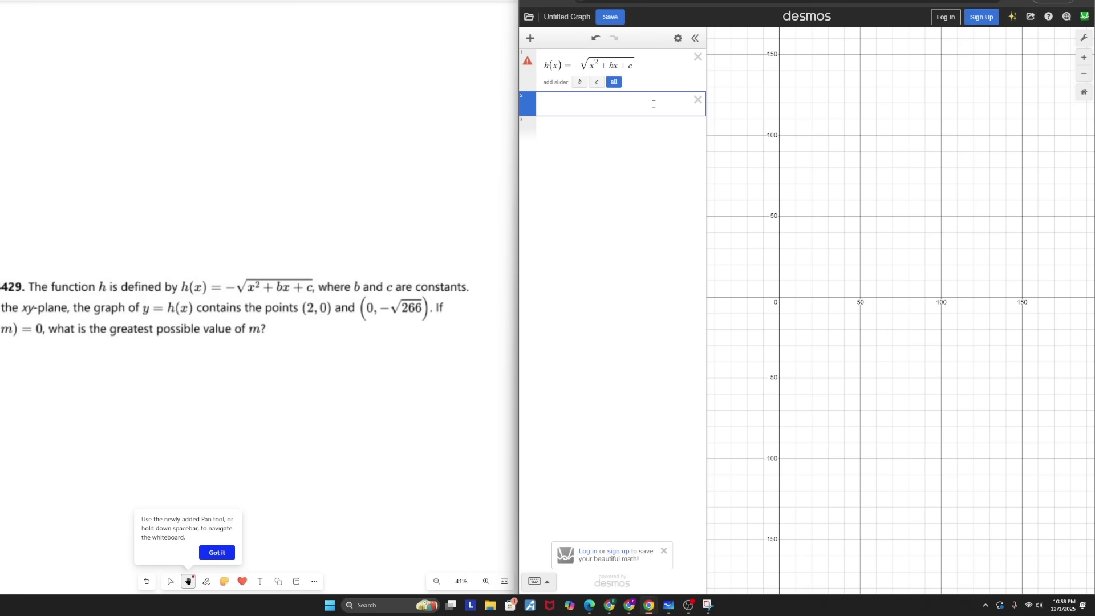
pyautogui.write('h(2)~0')
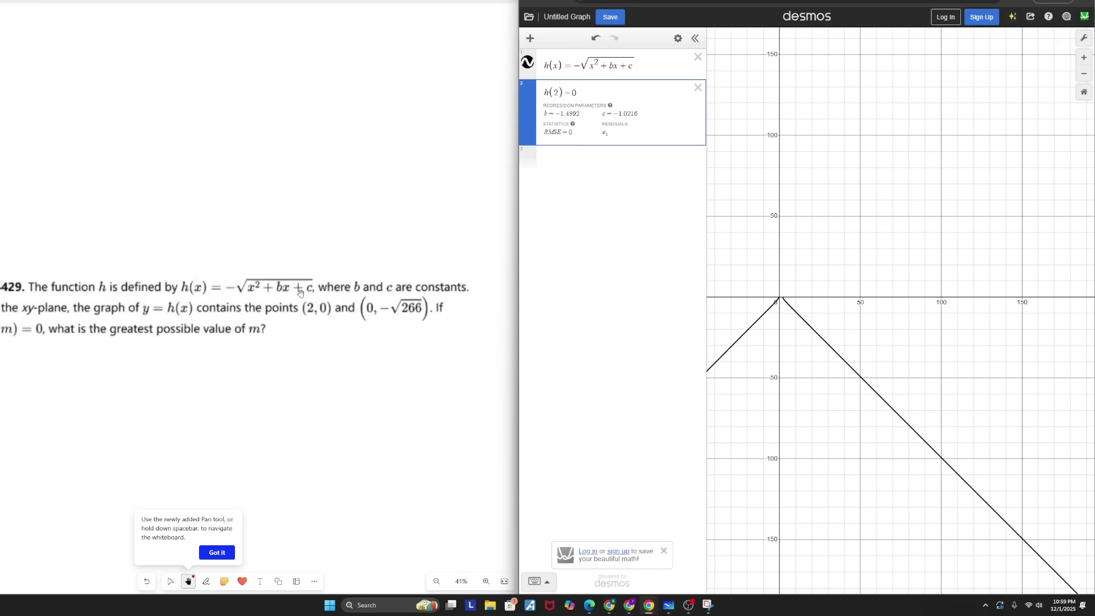
# - Add a row setting c = 266, so the regression fits b = −135
pyautogui.click(552, 167)
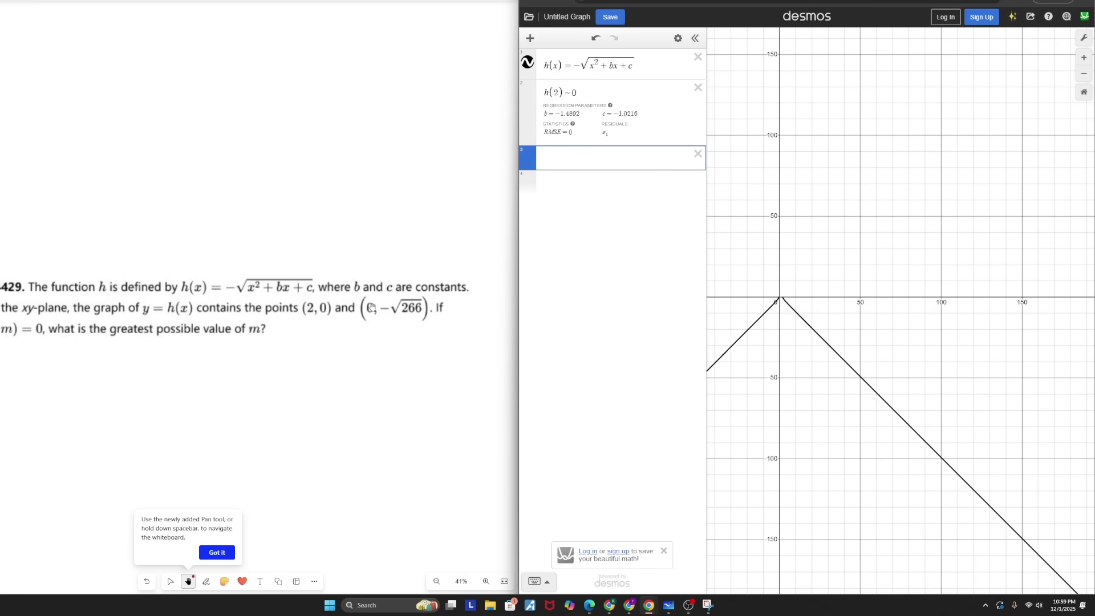
pyautogui.write('-sqrt266')
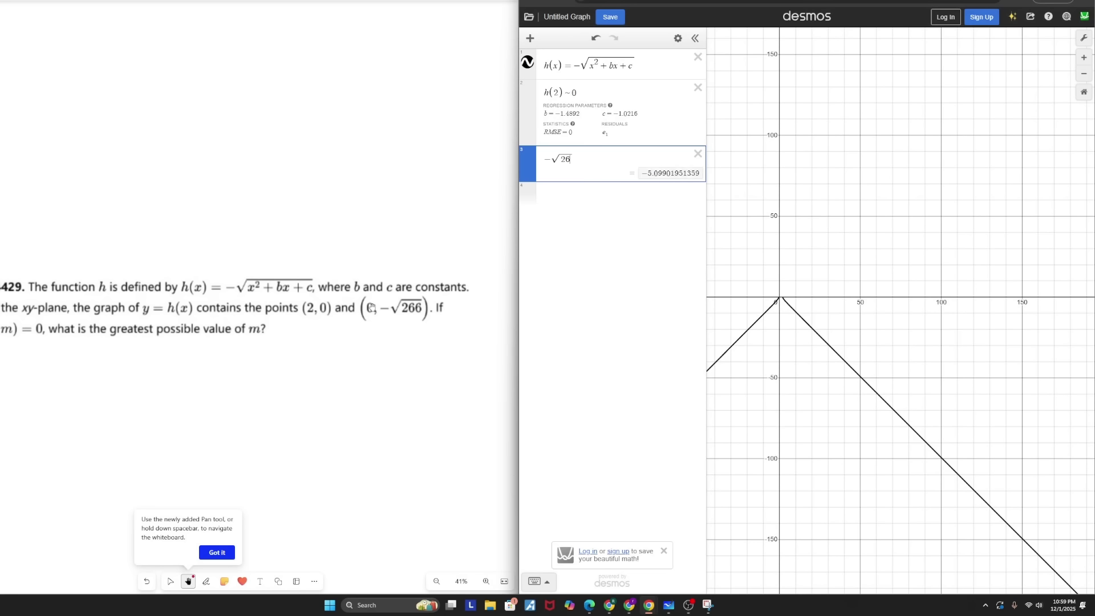
pyautogui.write('~')
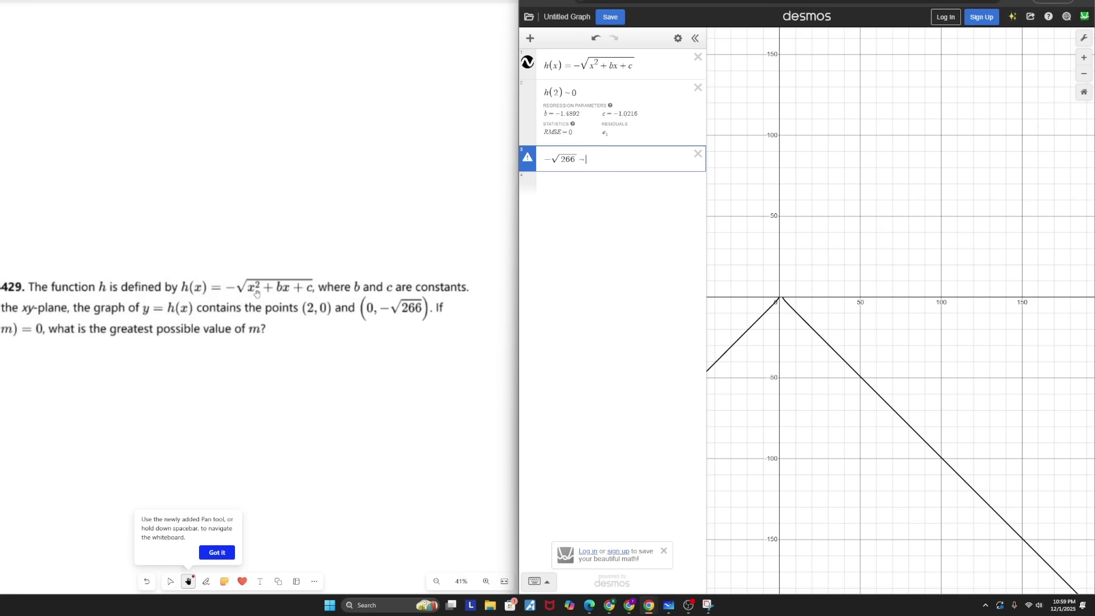
pyautogui.write('-sqrtc')
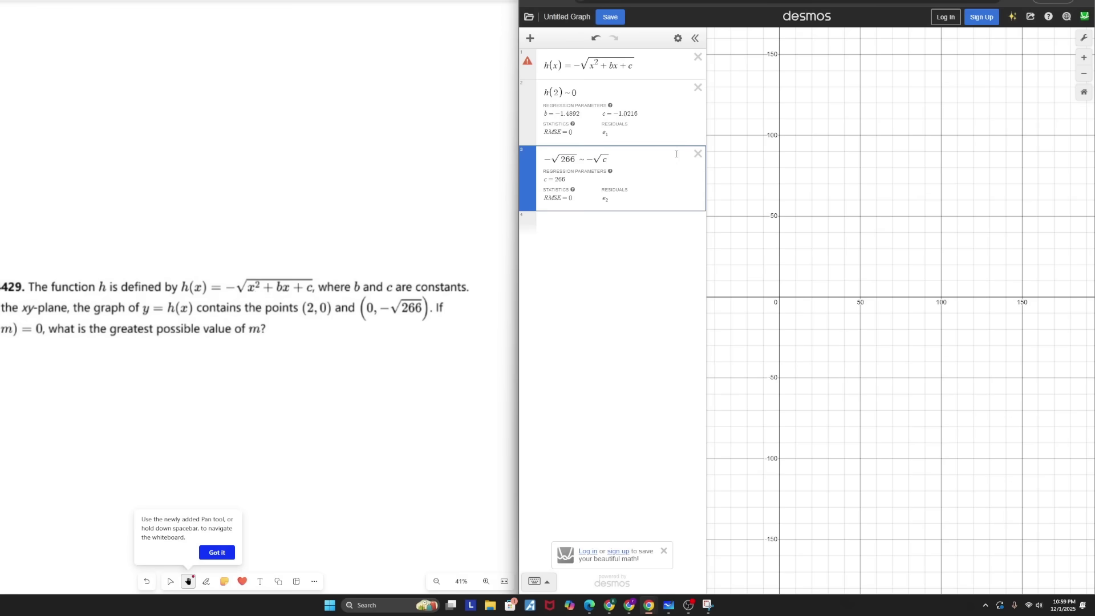
pyautogui.hotkey('ctrl', 'a')
pyautogui.write('c ')
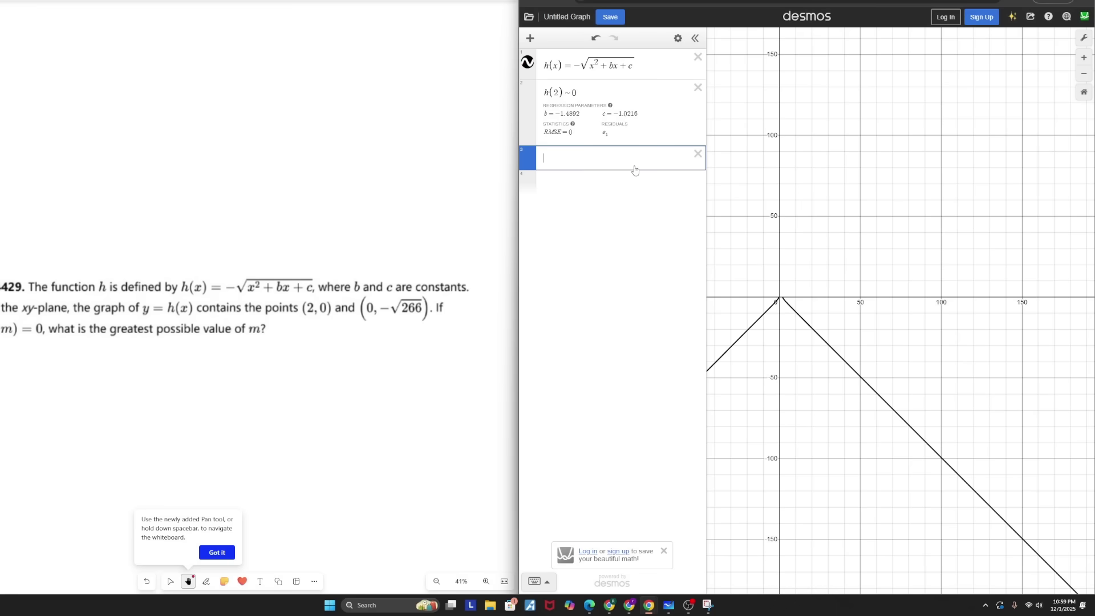
pyautogui.write('= 266')
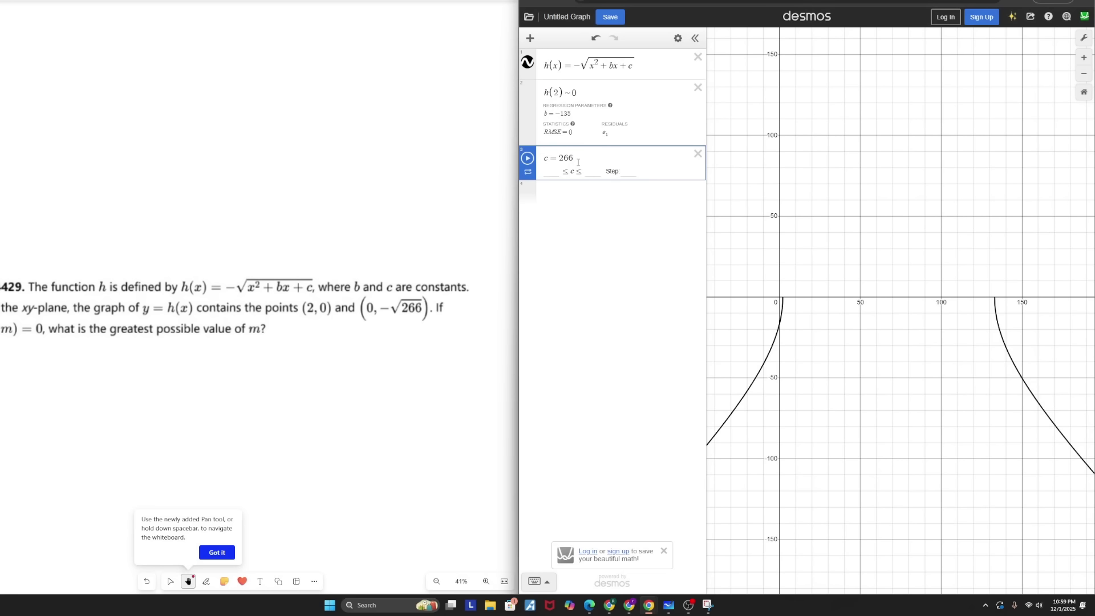
# - Zoom the graph and select h's curve to read its x-intercept at (133, 0)
pyautogui.scroll(5, 1009, 316)
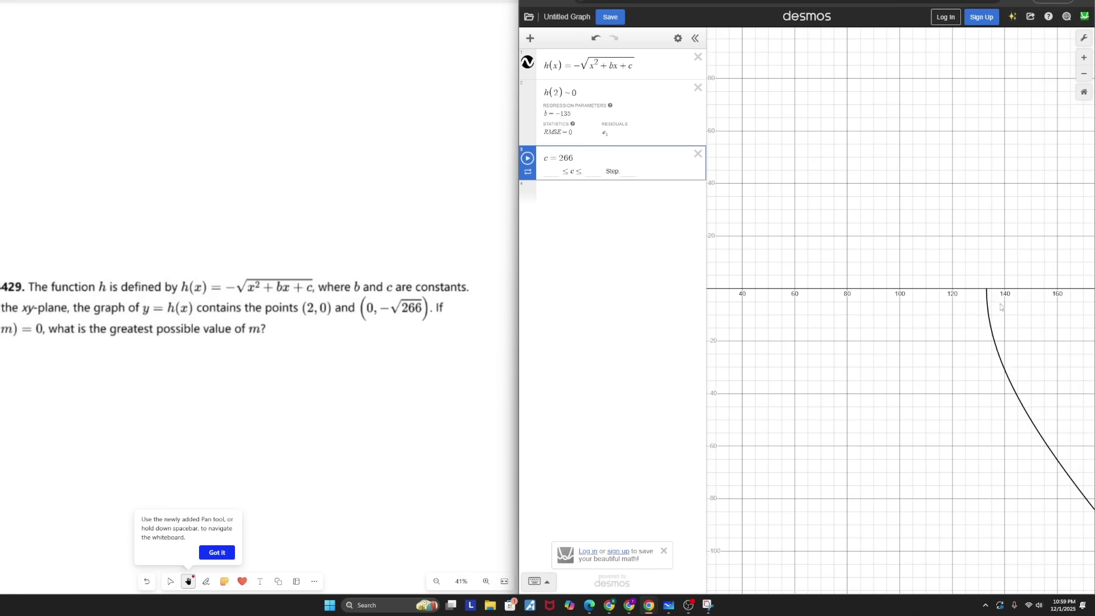
pyautogui.scroll(-2, 985, 302)
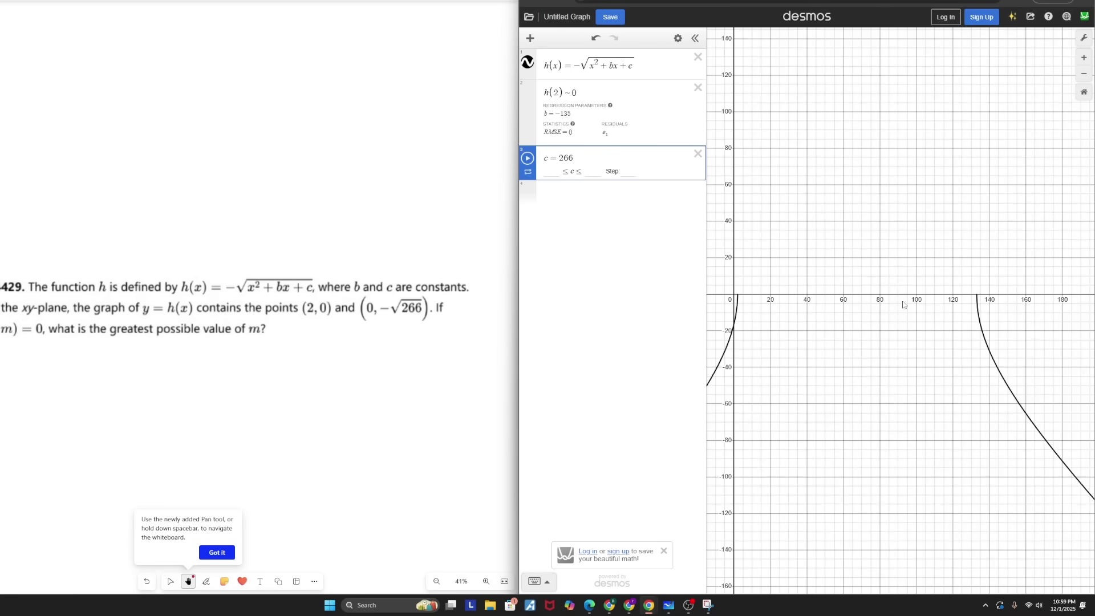
pyautogui.click(737, 296)
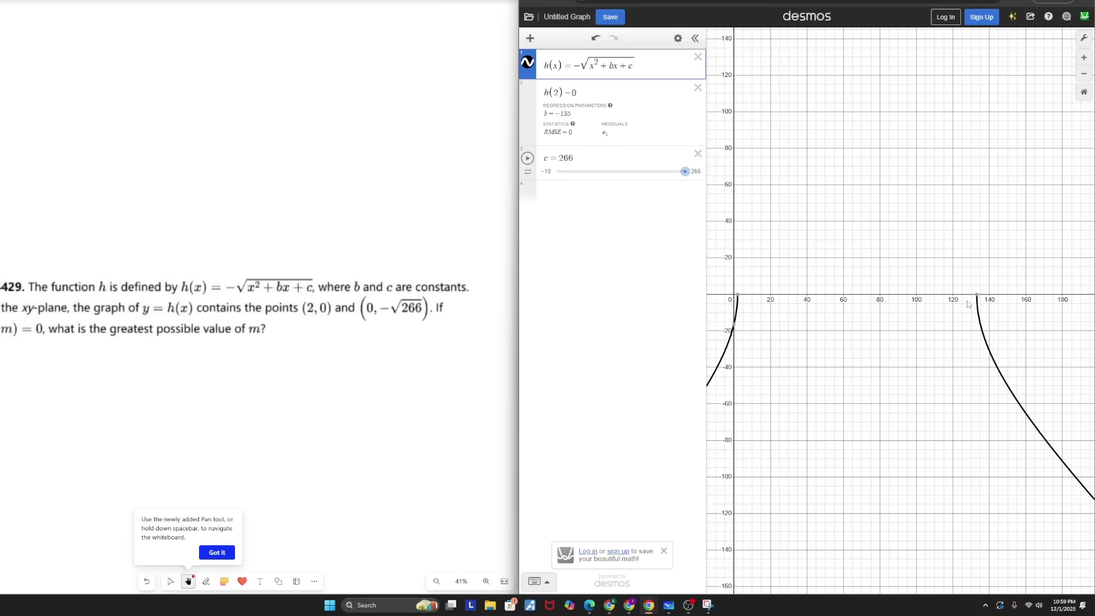
pyautogui.moveTo(975, 299)
pyautogui.click(627, 206)
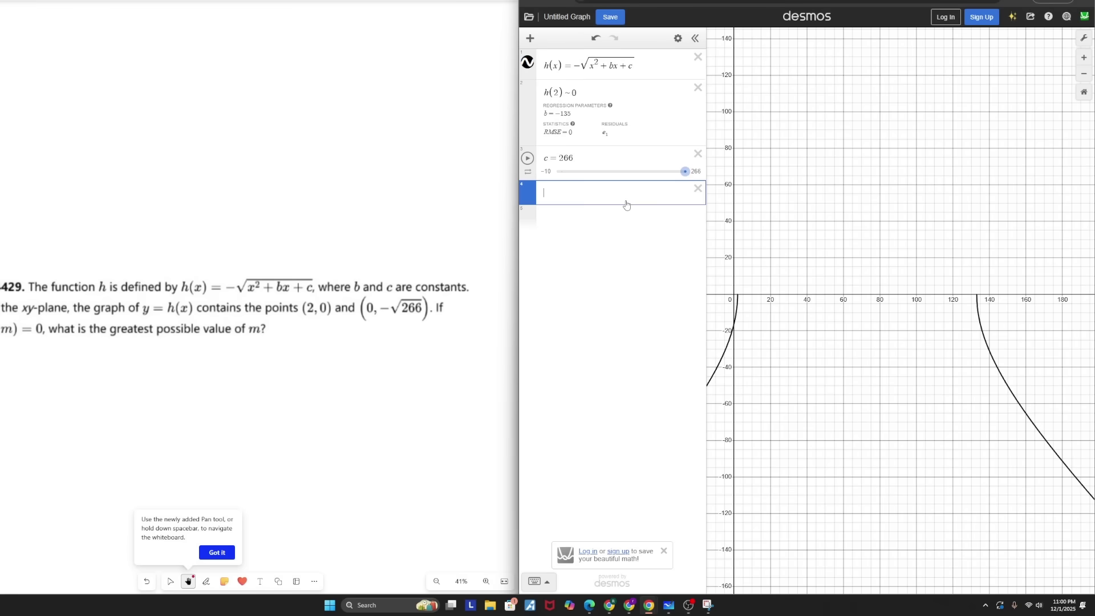
# - Enter m=13 as a new Desmos expression
pyautogui.write('m=13')
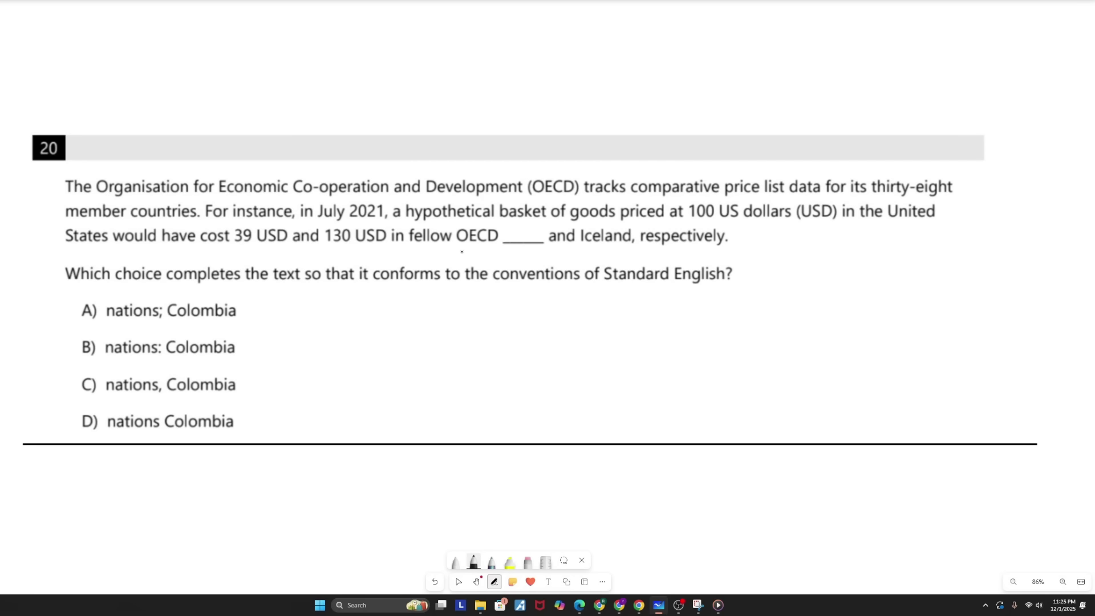
# - Draw an ink zigzag under "The Organisation for Economic" at the passage's start
pyautogui.moveTo(81, 193)
pyautogui.mouseDown()
pyautogui.moveTo(136, 203)
pyautogui.moveTo(225, 187)
pyautogui.mouseUp()
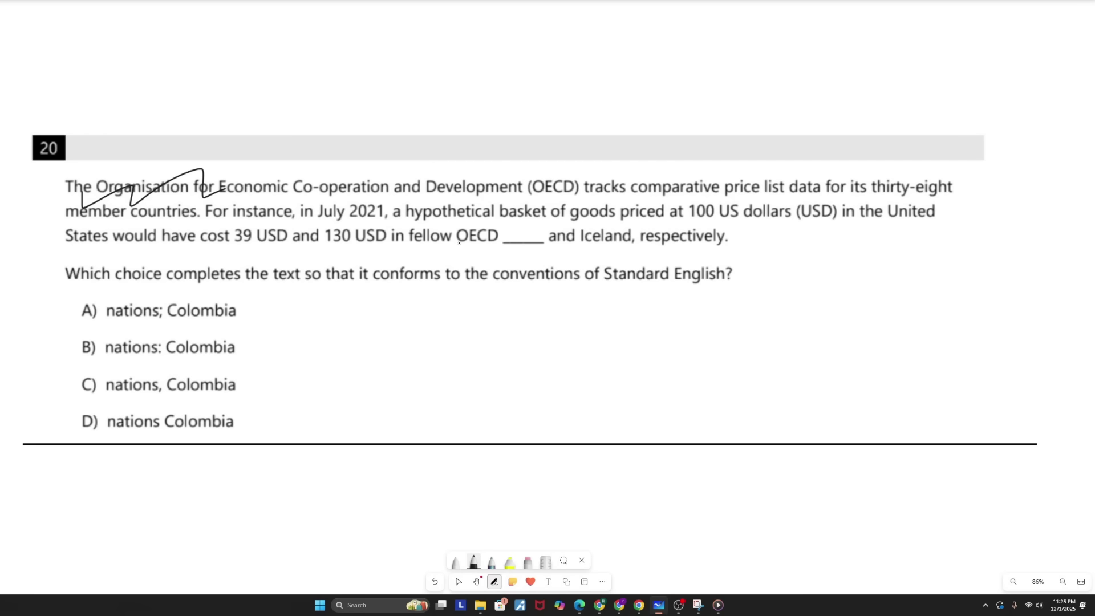
# - Cross out the B) label of question 20 with a pen stroke
pyautogui.moveTo(108, 341); pyautogui.dragTo(66, 357)
# - Ink circles on both commas, strike through 'in July 2021', and add a comma after OECD
pyautogui.moveTo(292, 214); pyautogui.dragTo(296, 217)
pyautogui.moveTo(385, 216); pyautogui.dragTo(390, 217)
pyautogui.moveTo(303, 218); pyautogui.dragTo(373, 208)
pyautogui.moveTo(503, 241); pyautogui.dragTo(494, 247)
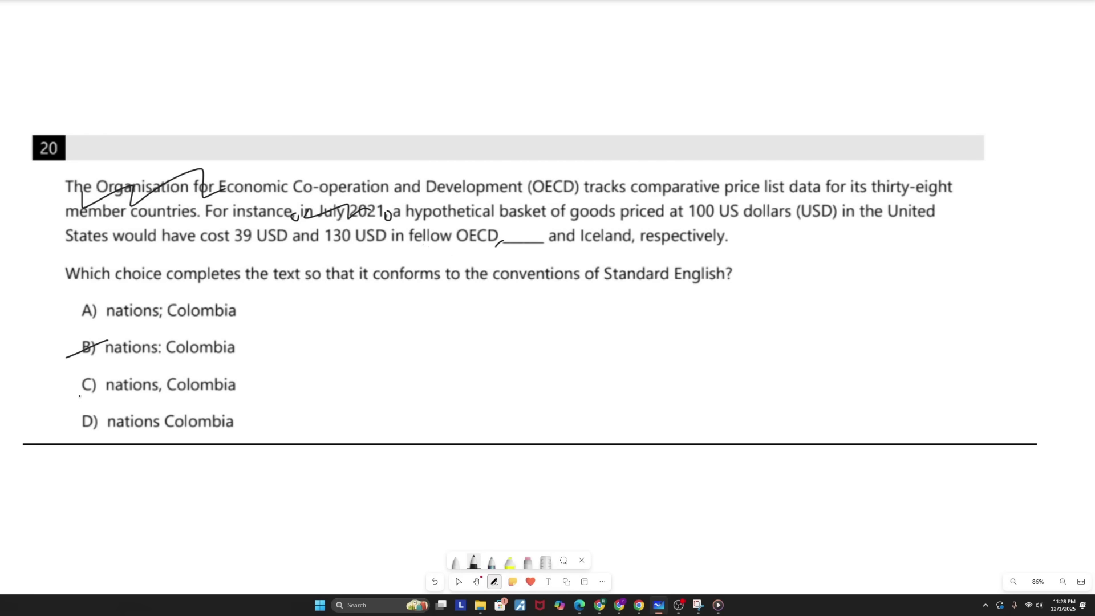
# - Strike out answer choice C in ink
pyautogui.moveTo(71, 393)
pyautogui.mouseDown()
pyautogui.moveTo(97, 380)
pyautogui.moveTo(75, 406)
pyautogui.moveTo(95, 428)
pyautogui.moveTo(92, 402)
pyautogui.mouseUp()
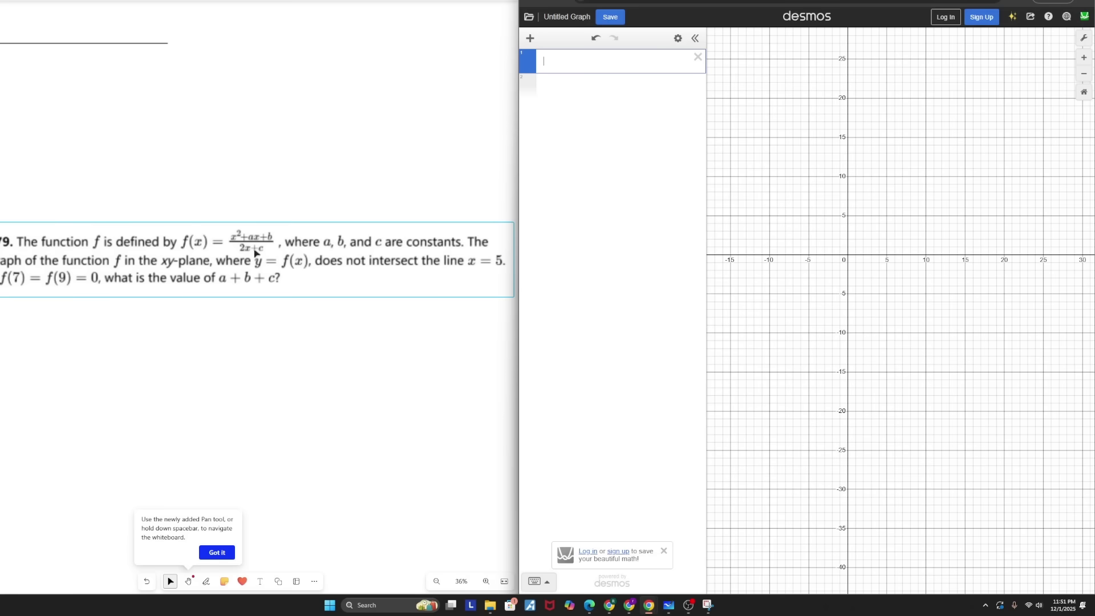
# - Add a table with x1 values 7 and 9 and y1 values 0 and 0
pyautogui.click(530, 38)
pyautogui.click(543, 101)
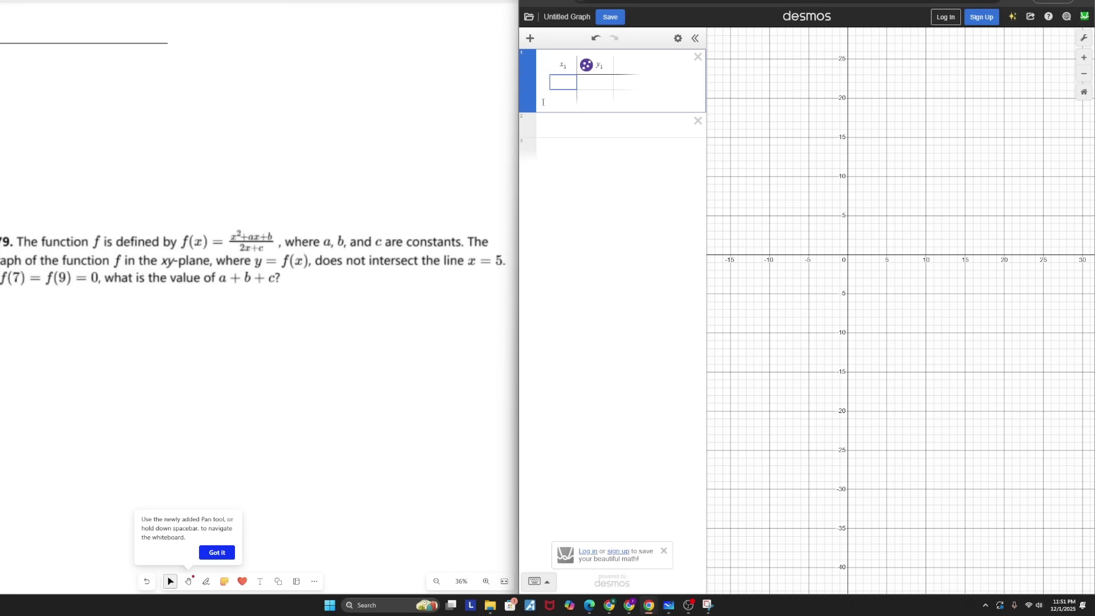
pyautogui.write('7')
pyautogui.press('Return')
pyautogui.write('9')
pyautogui.press('Right')
pyautogui.write('0')
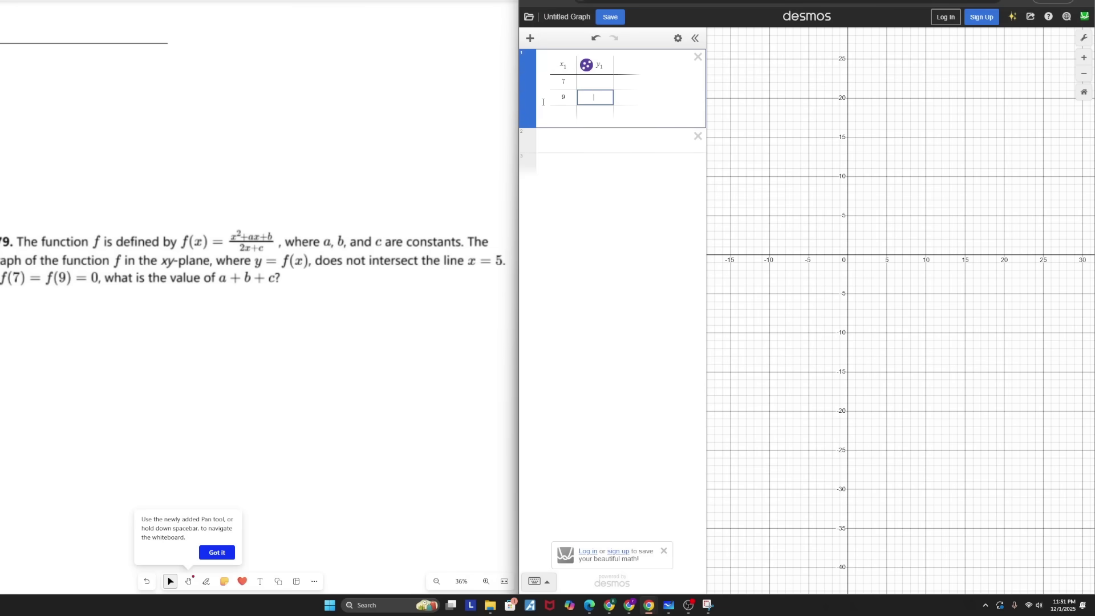
pyautogui.press('Up')
pyautogui.write('0')
# - Enter the regression y1 ~ (x1^2+ax1+b)/(2x1+c) to fit a, b and c
pyautogui.click(579, 135)
pyautogui.write('y')
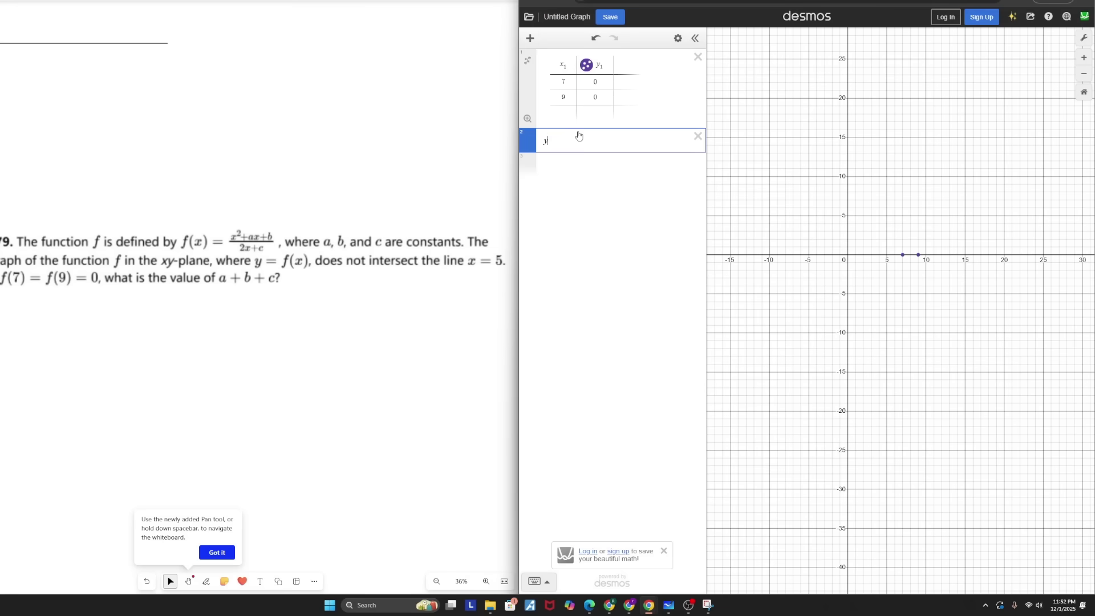
pyautogui.write('1 ~ x1')
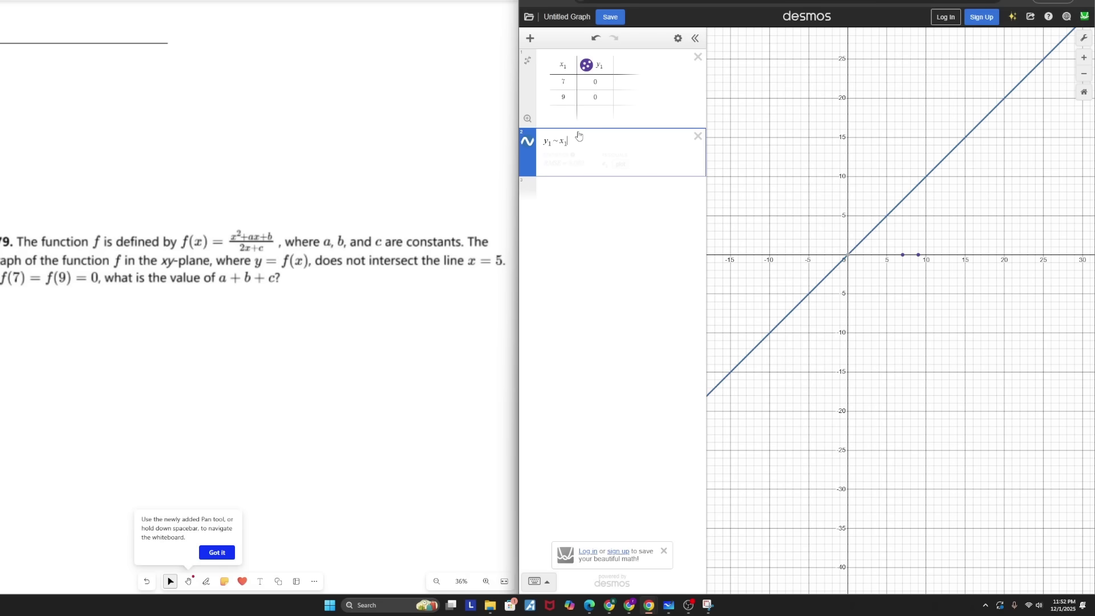
pyautogui.write('^2 + ax1 + b')
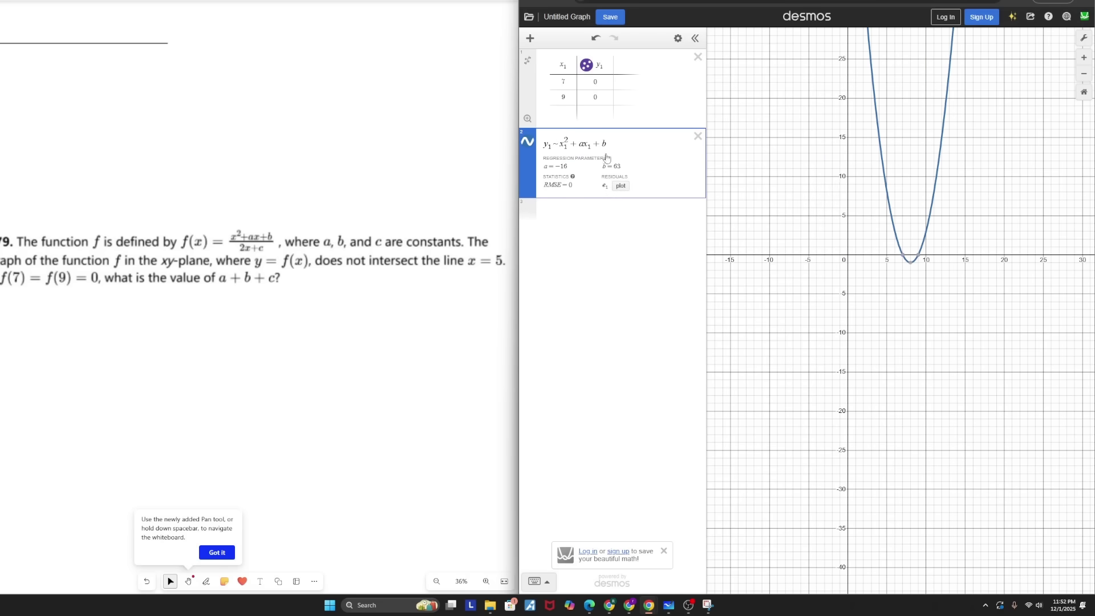
pyautogui.moveTo(607, 153); pyautogui.dragTo(560, 144)
pyautogui.write('/2x1+c')
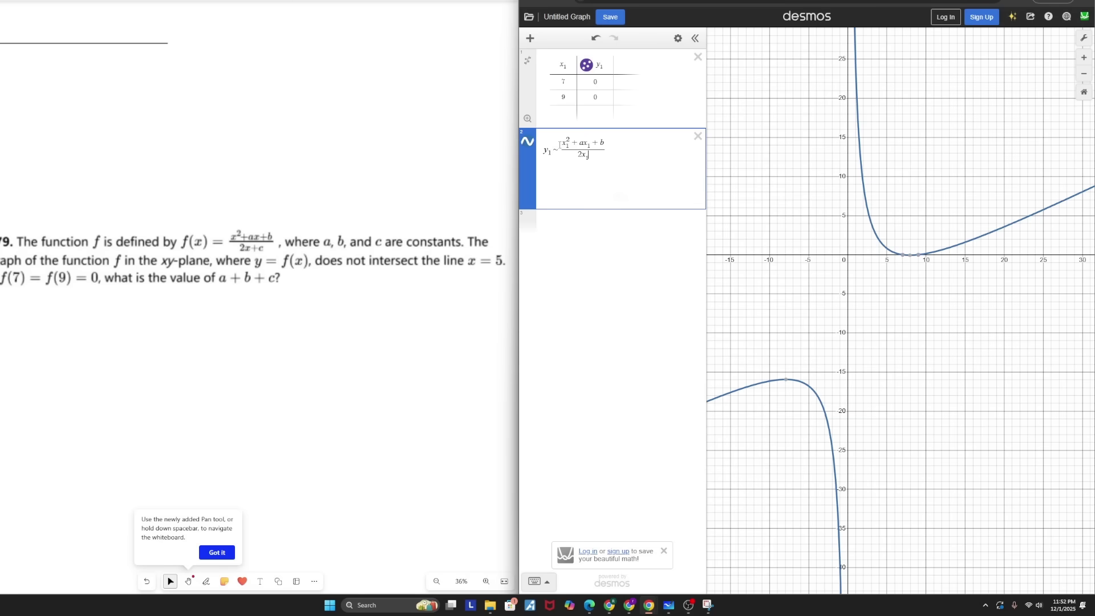
pyautogui.scroll(-2, 864, 315)
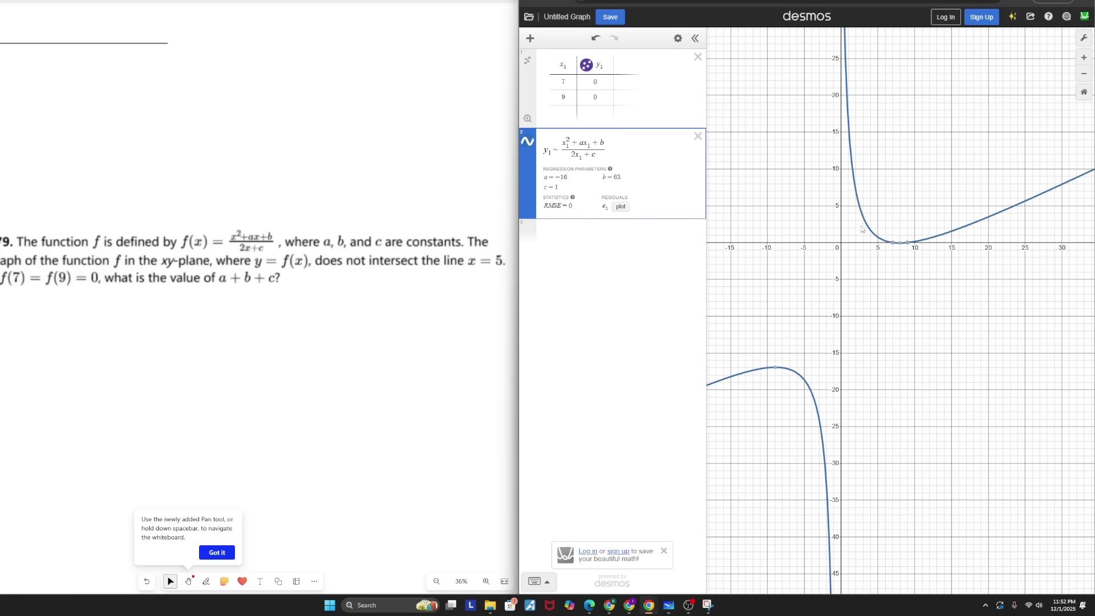
pyautogui.scroll(1, 840, 243)
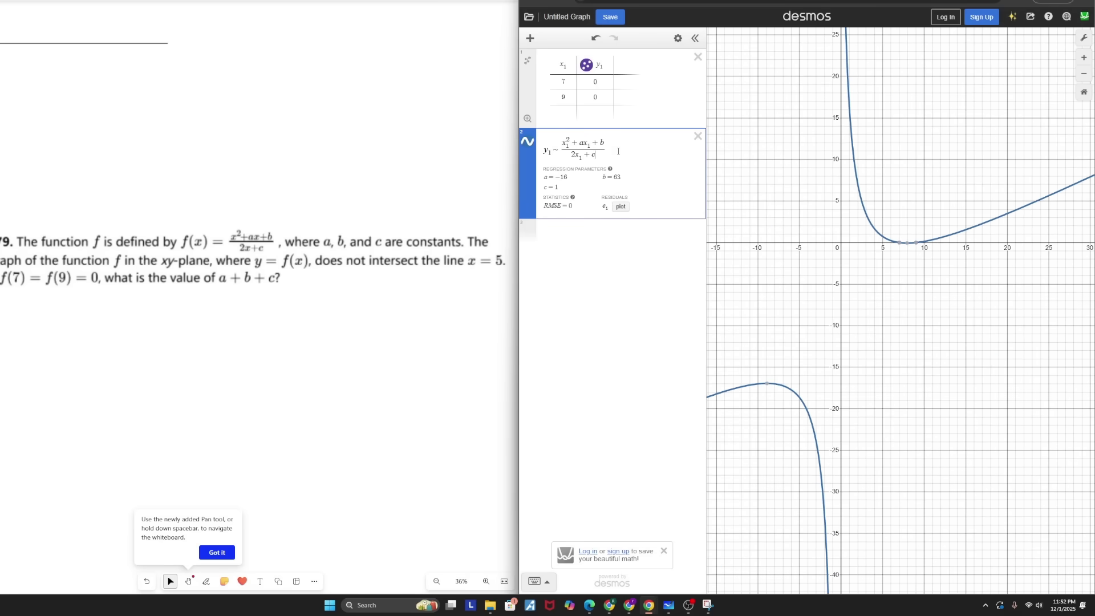
# - Graph the line x=5 and add the regression 2(5)+c~0 to solve for c
pyautogui.click(595, 230)
pyautogui.write('x=5')
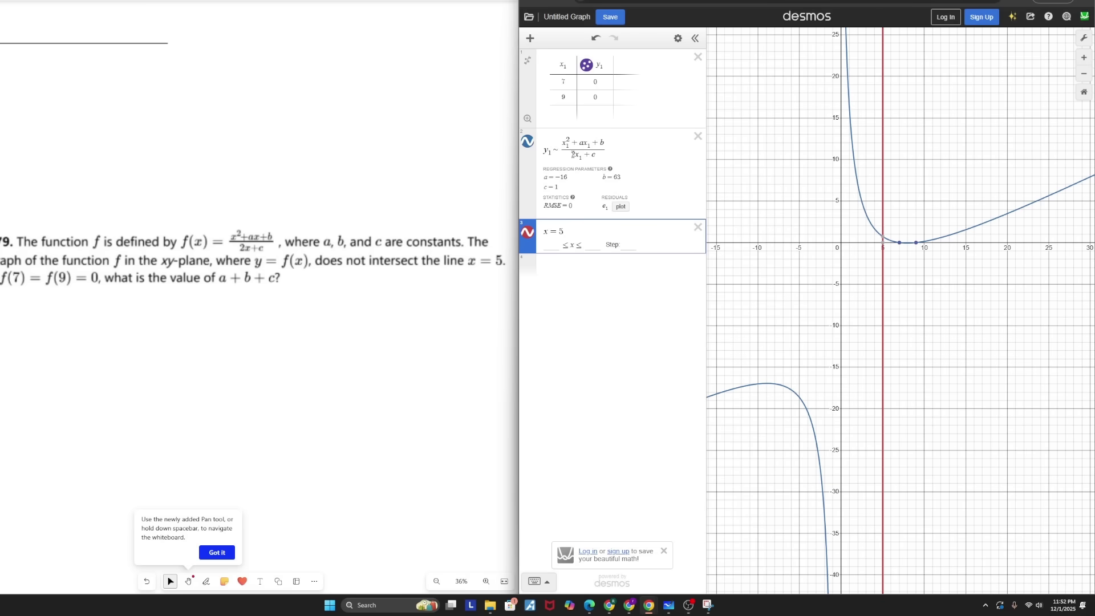
pyautogui.click(608, 262)
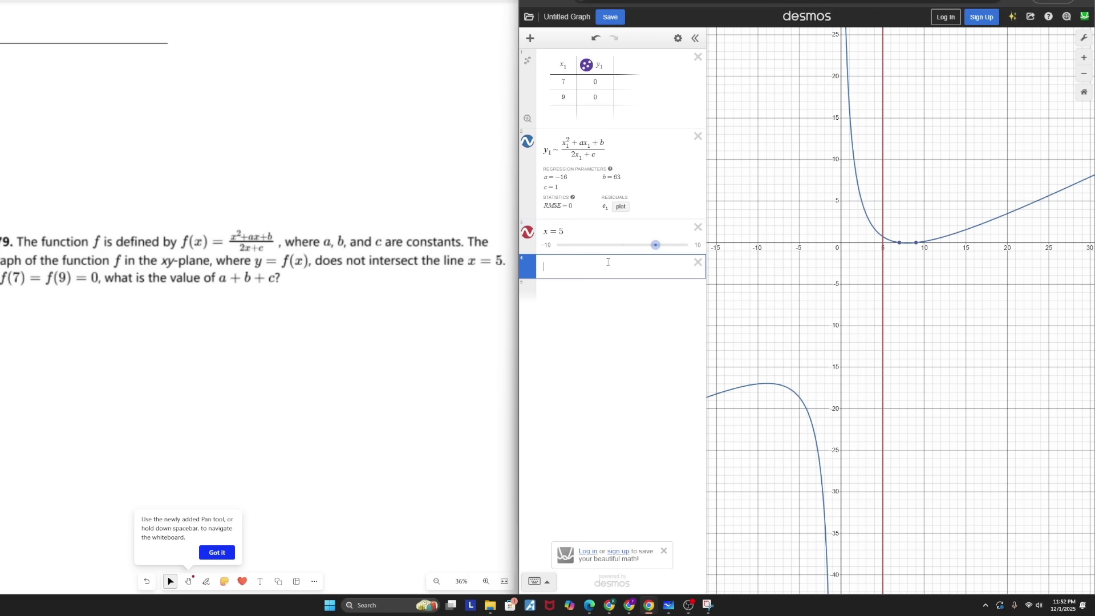
pyautogui.write('2(5) ')
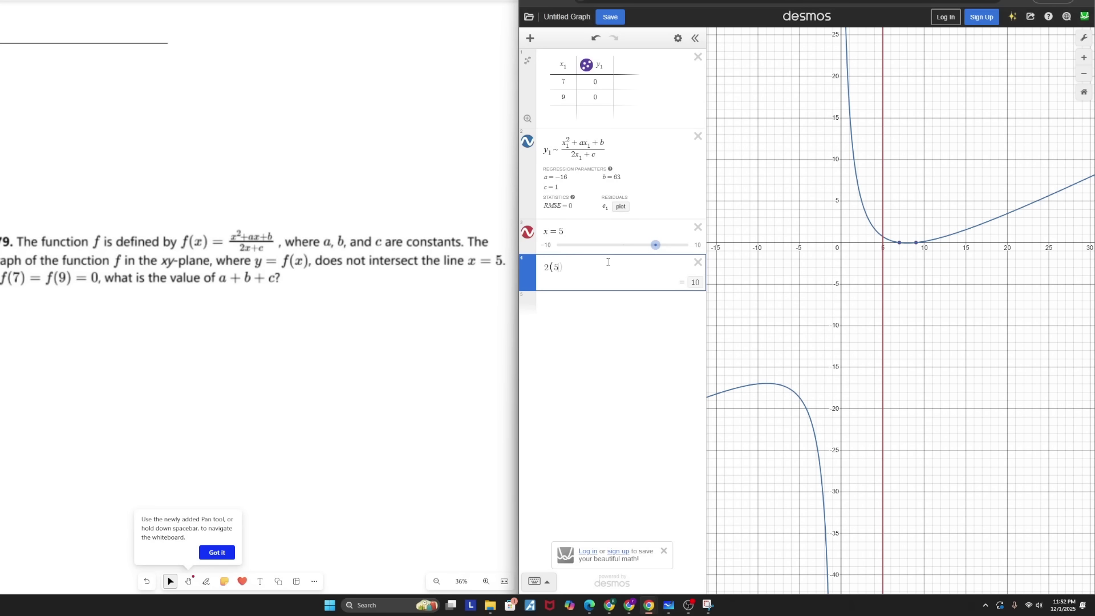
pyautogui.write('+ c ~ 0')
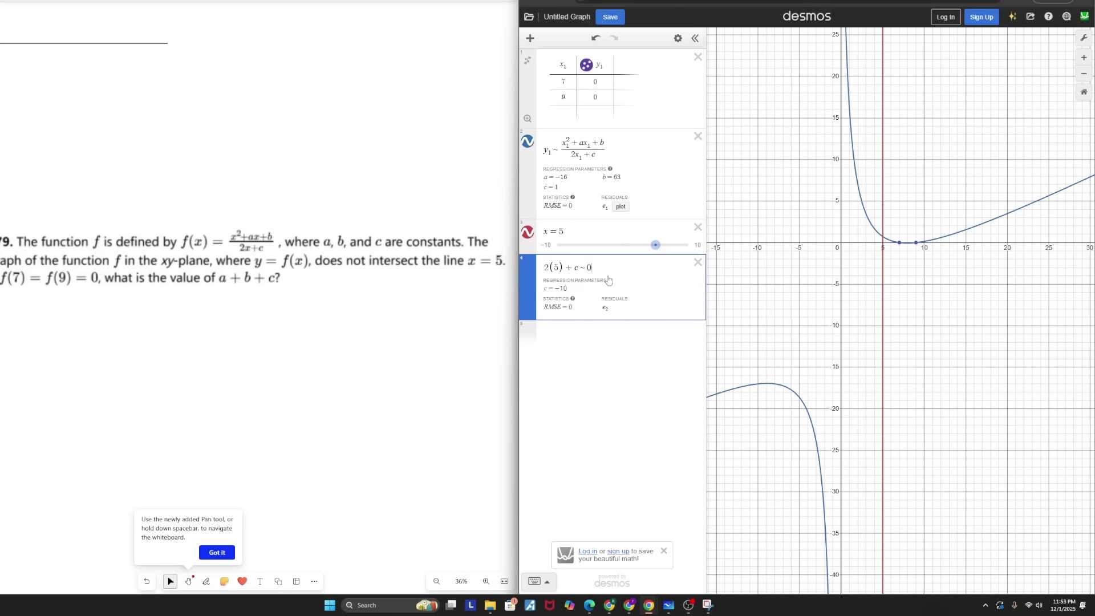
# - Replace that regression with c=-10 and zoom the view around the x=5 asymptote
pyautogui.click(698, 262)
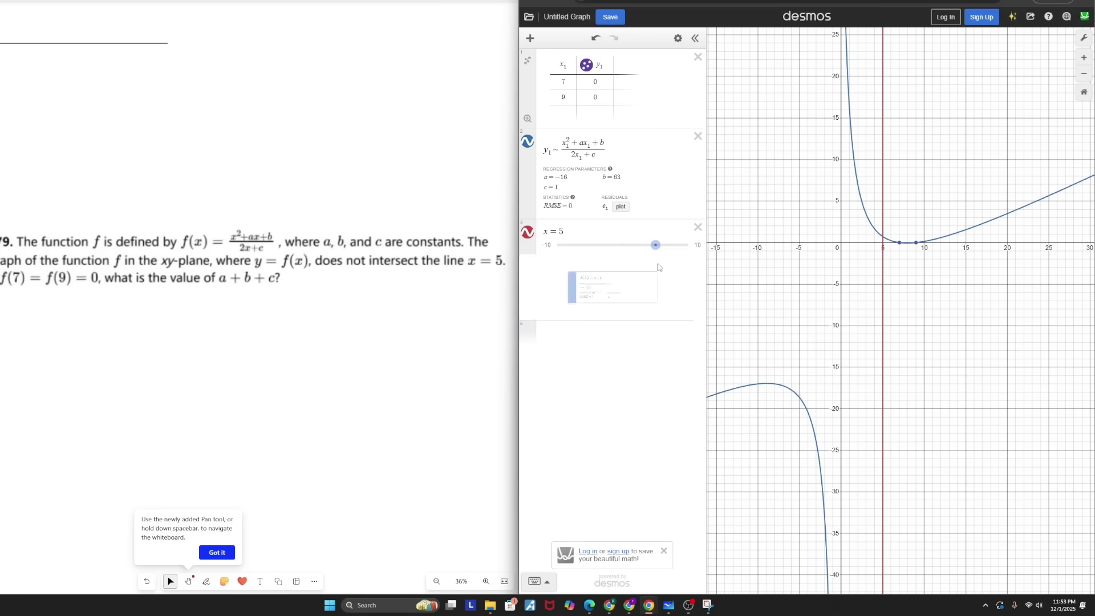
pyautogui.write('c=-10')
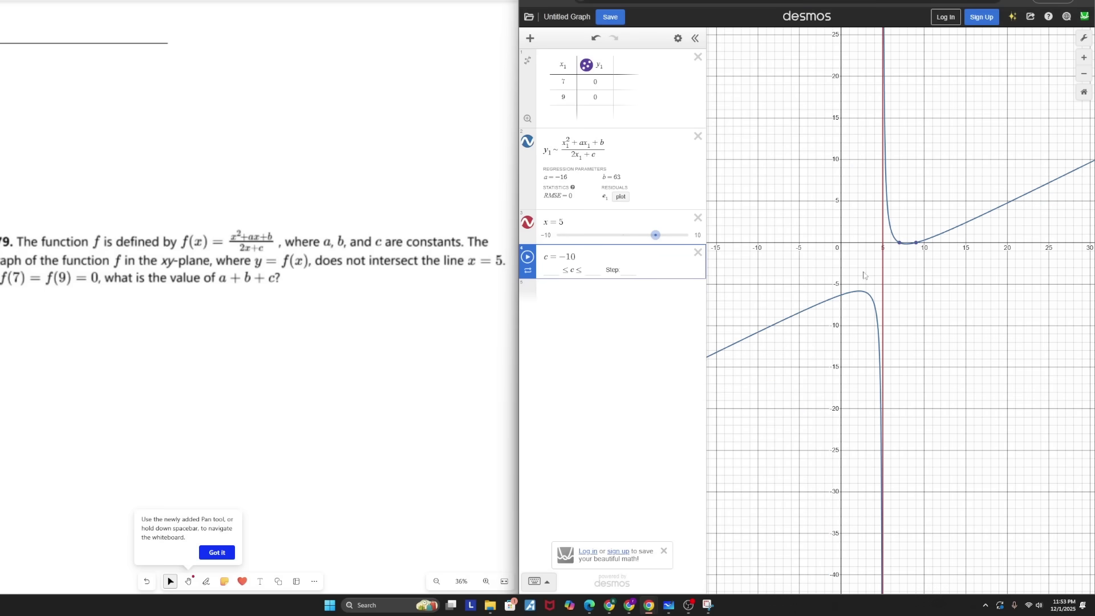
pyautogui.scroll(10, 864, 275)
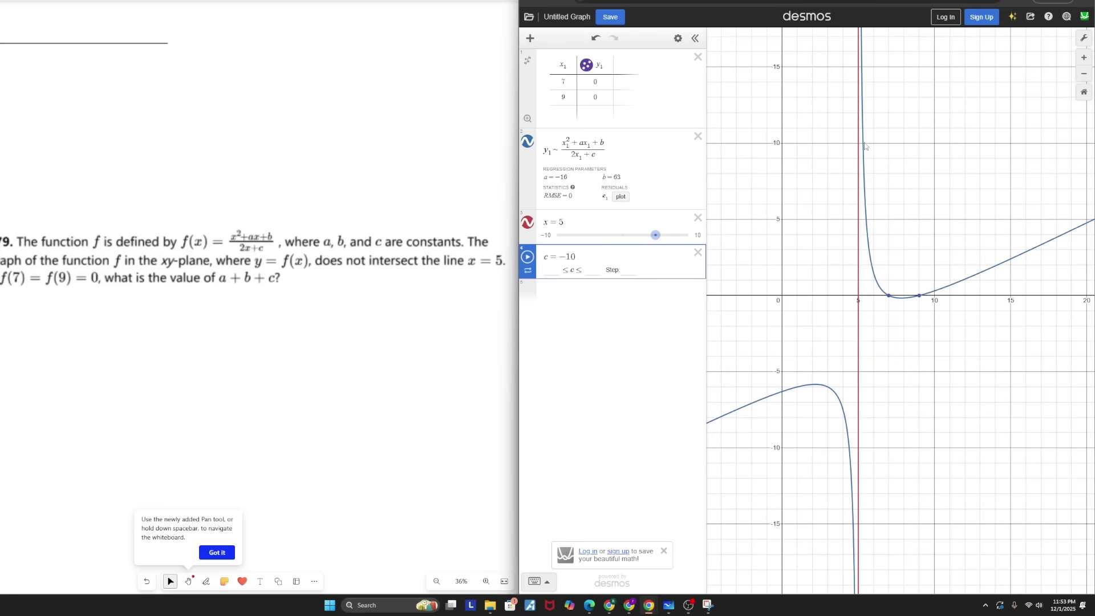
pyautogui.moveTo(869, 130); pyautogui.dragTo(896, 232)
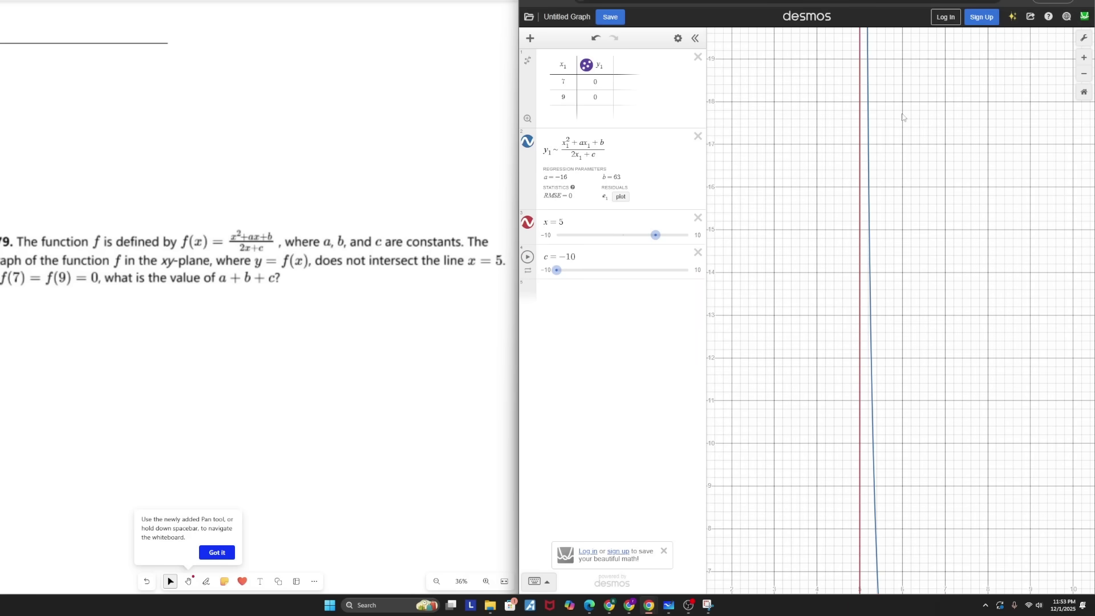
pyautogui.moveTo(905, 117); pyautogui.dragTo(904, 319)
pyautogui.scroll(-8, 907, 171)
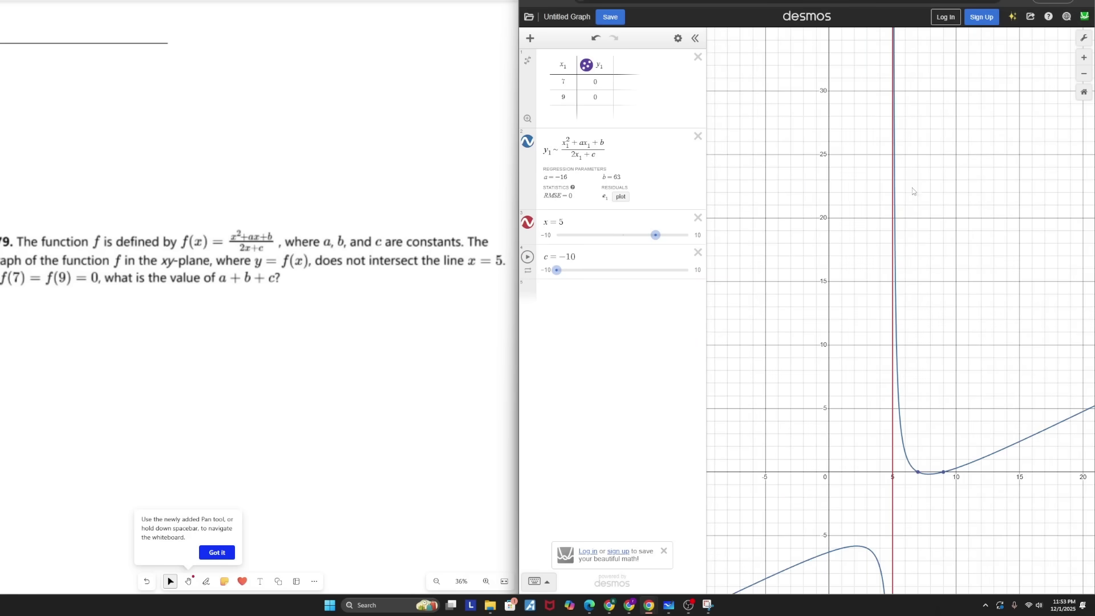
pyautogui.scroll(3, 917, 445)
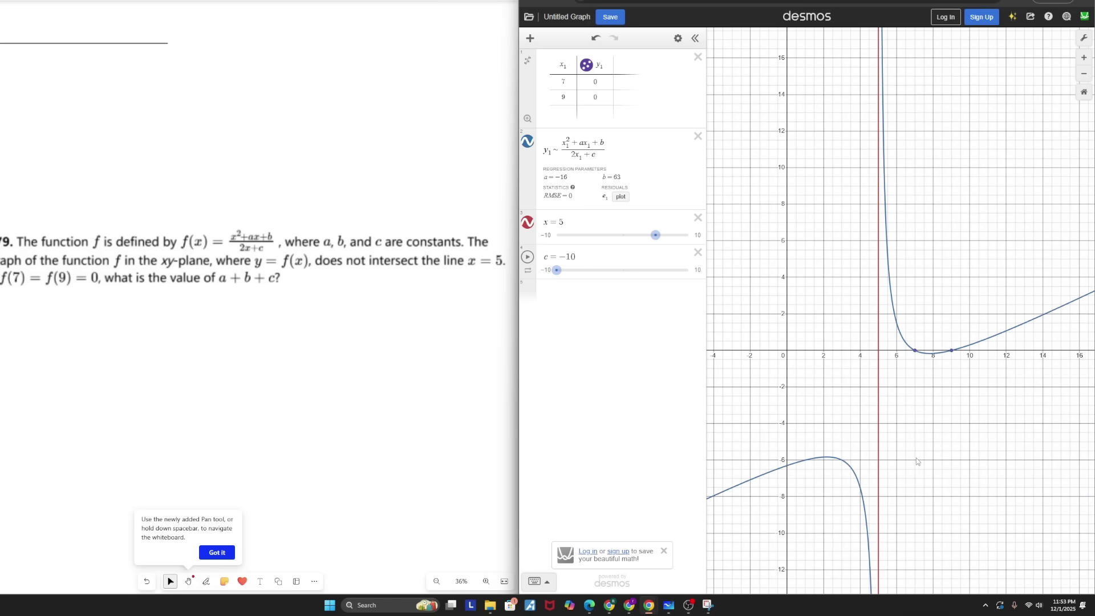
pyautogui.scroll(4, 912, 462)
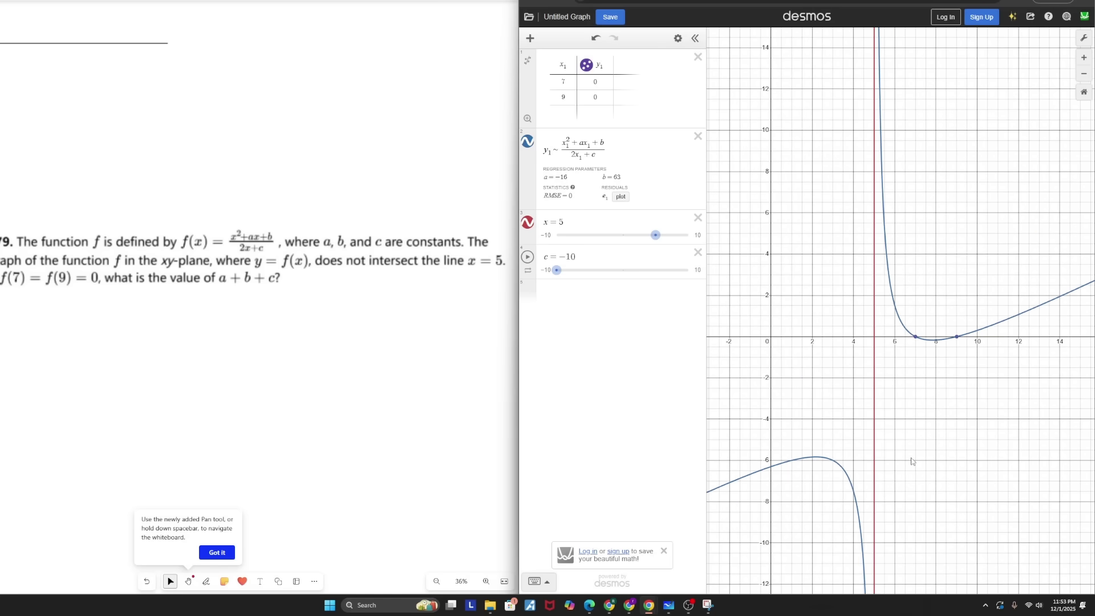
# - Add an a+b+c expression to total the fitted parameters
pyautogui.click(613, 290)
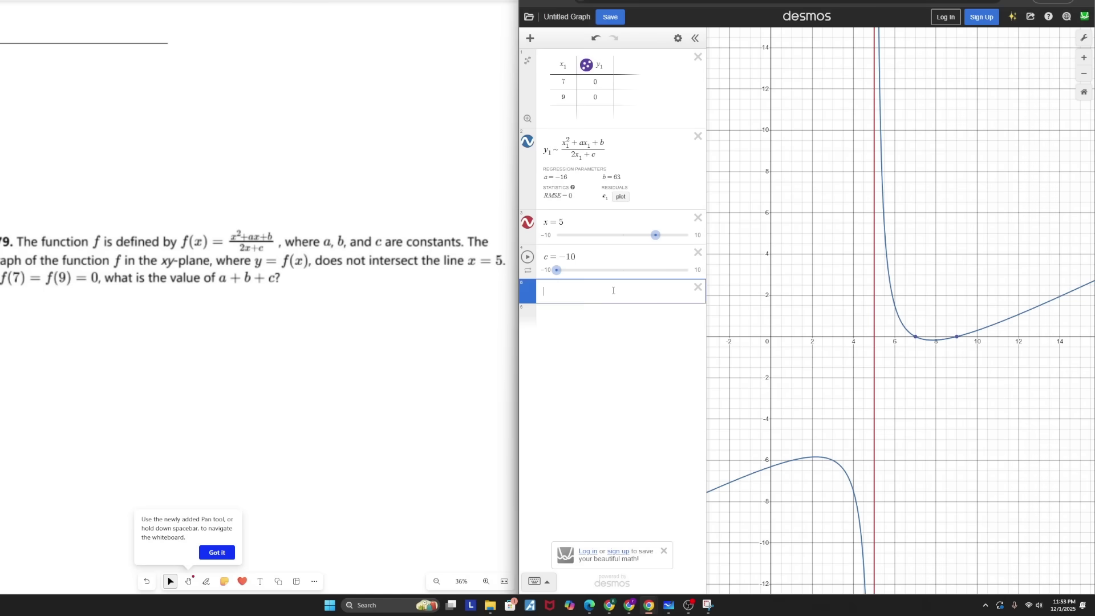
pyautogui.write('a+b+c')
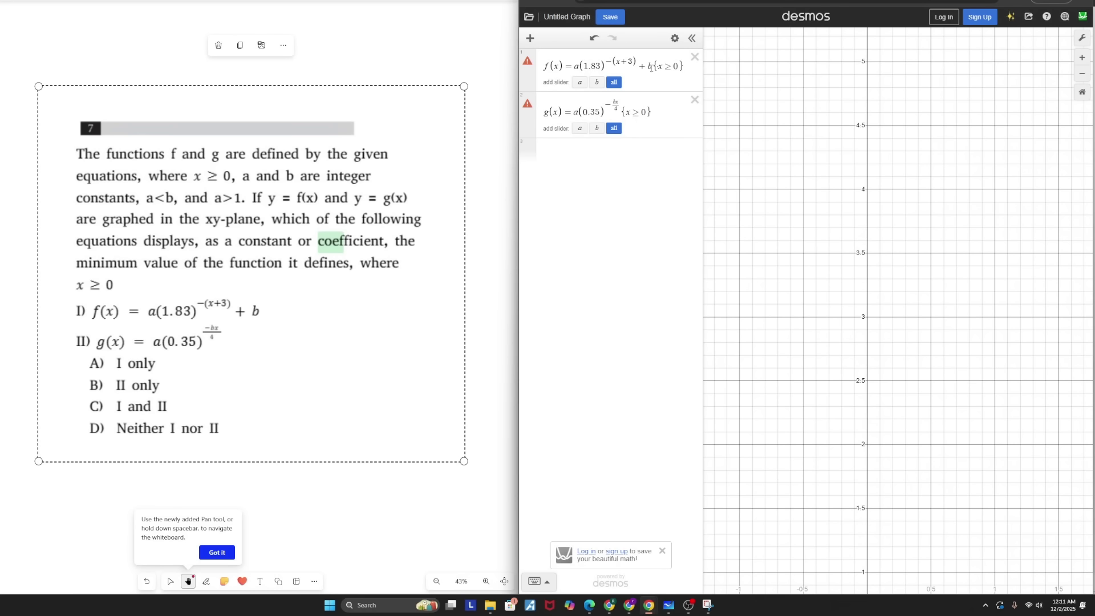
# - Define a=2 and b=4 in new rows so f and g plot for x ≥ 0
pyautogui.moveTo(651, 68); pyautogui.dragTo(682, 70)
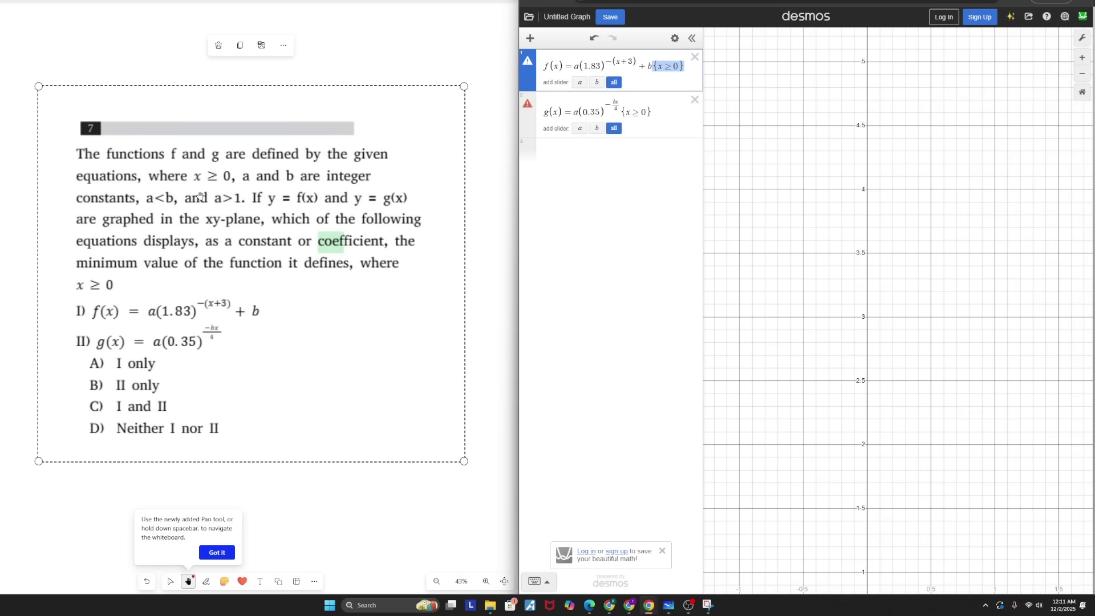
pyautogui.click(573, 151)
pyautogui.write('a=2')
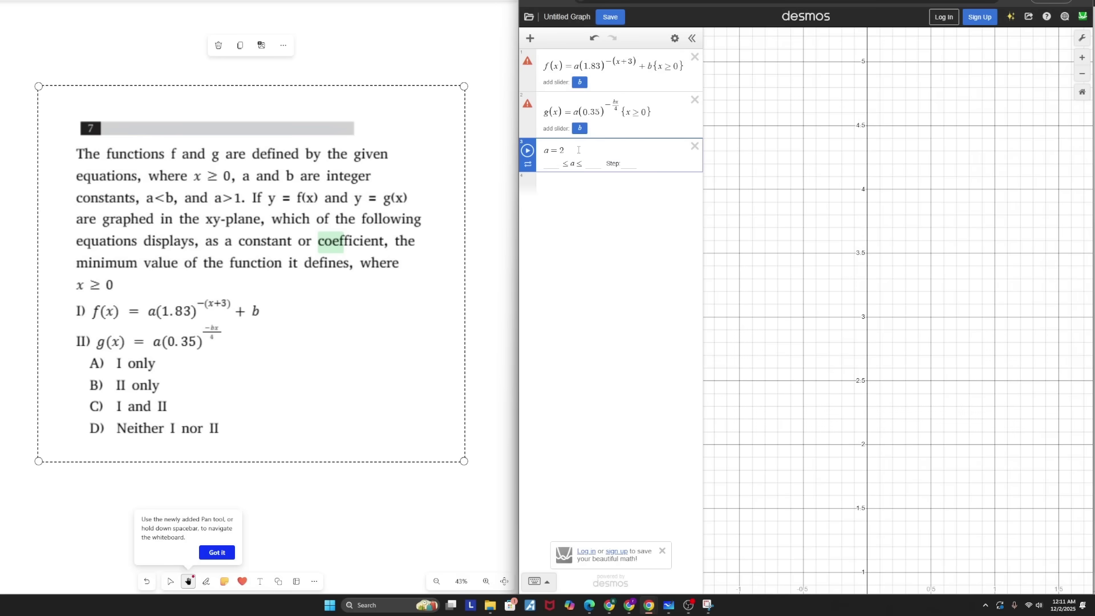
pyautogui.click(575, 186)
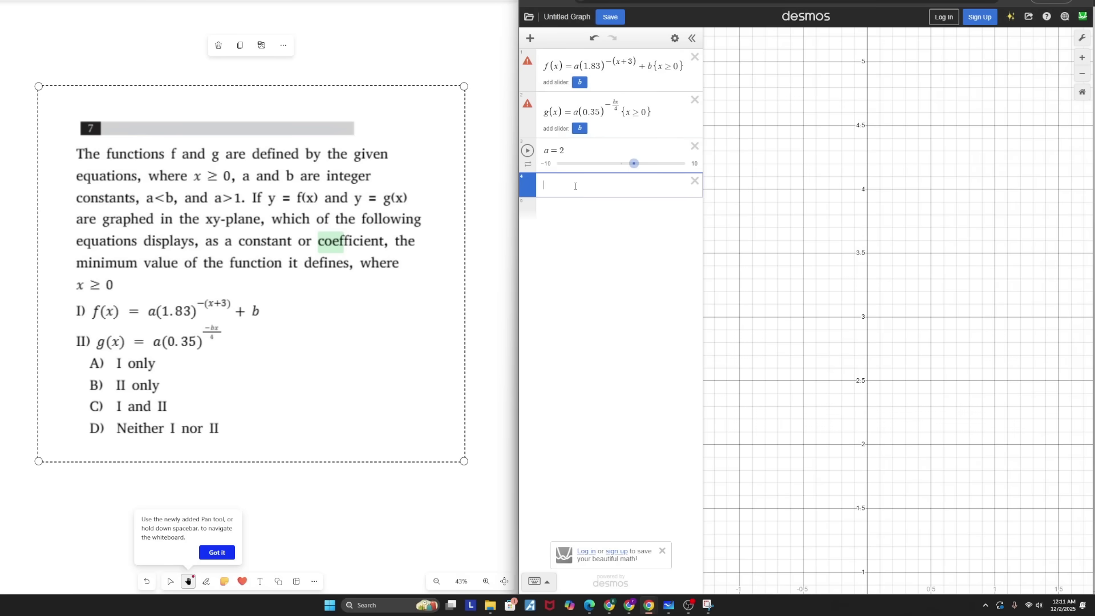
pyautogui.write('b=4')
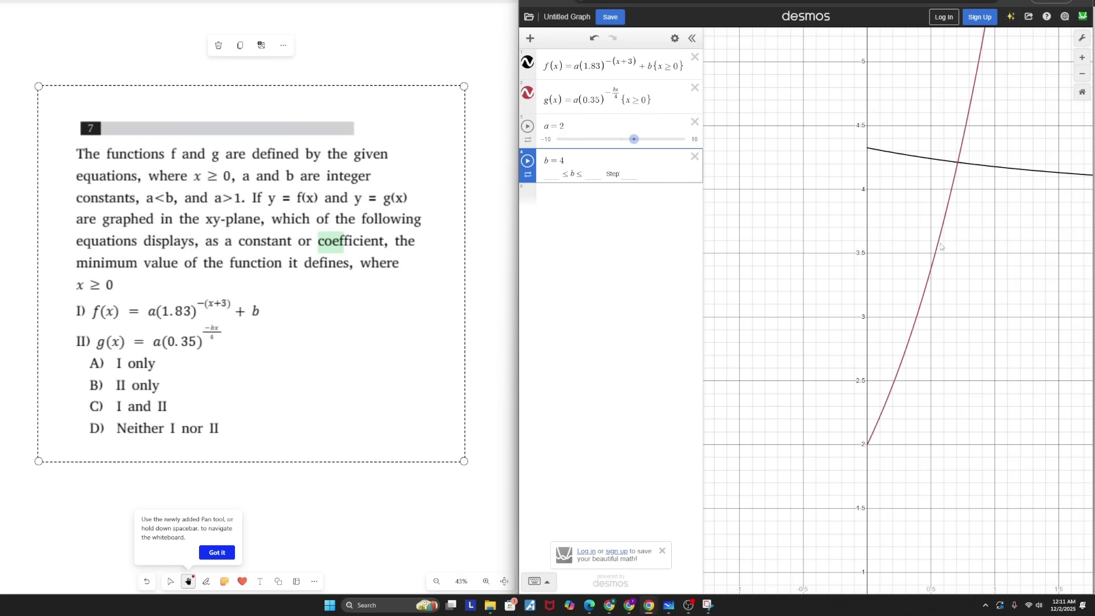
pyautogui.hscroll(5, 940, 246)
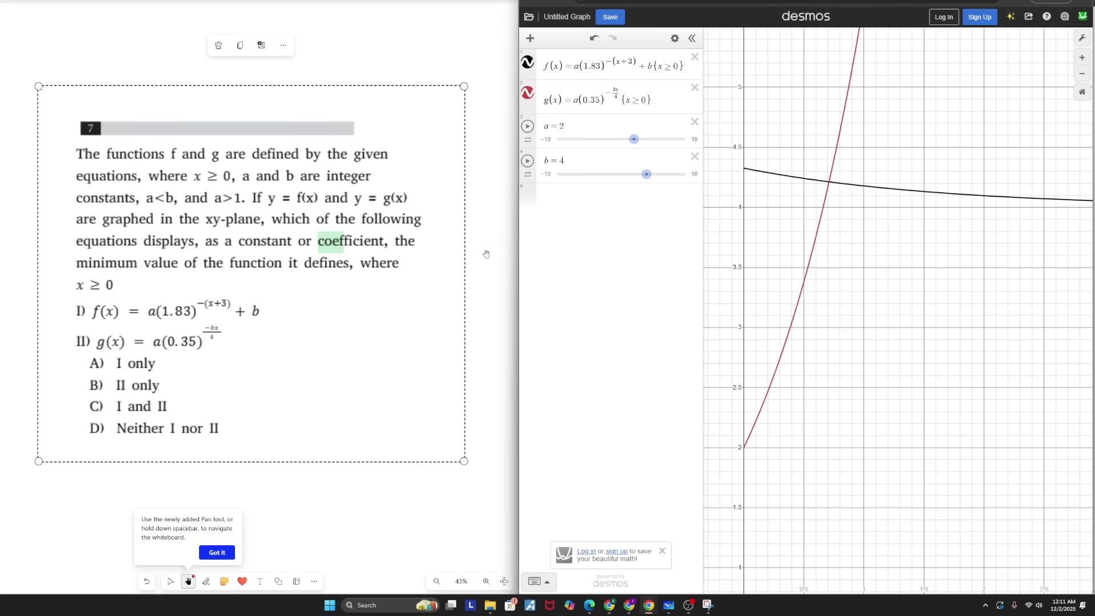
pyautogui.scroll(-1, 789, 211)
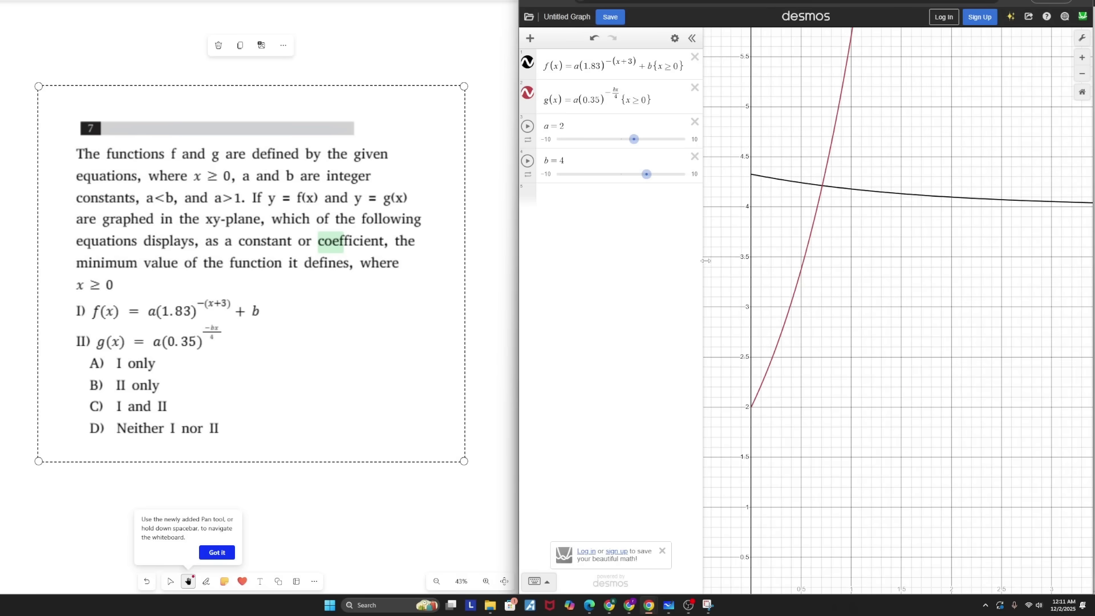
pyautogui.scroll(-2, 929, 280)
pyautogui.scroll(3, 941, 278)
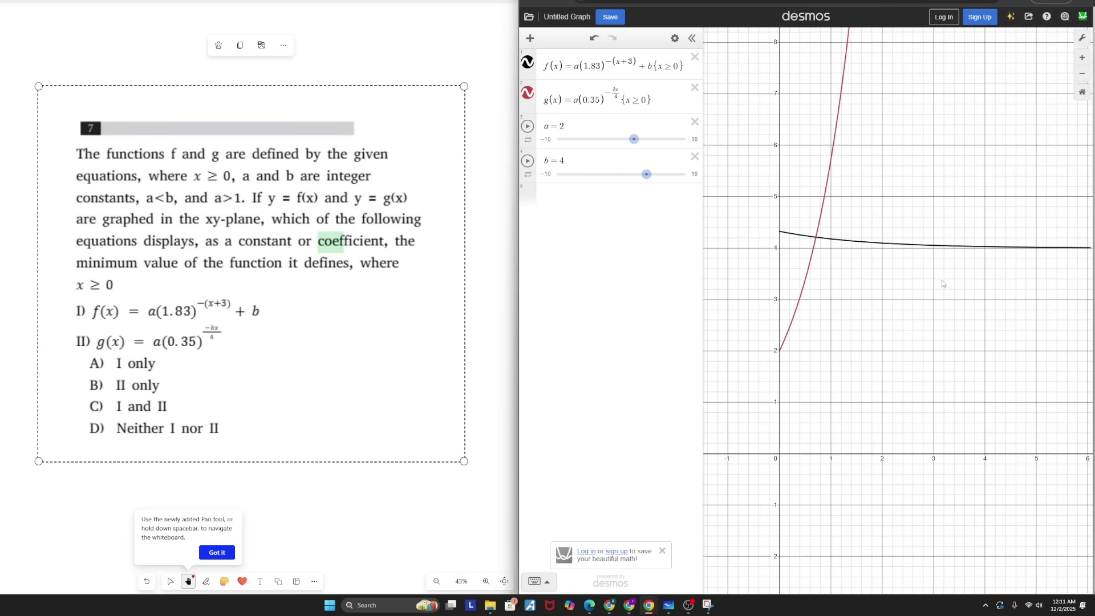
pyautogui.scroll(1, 937, 267)
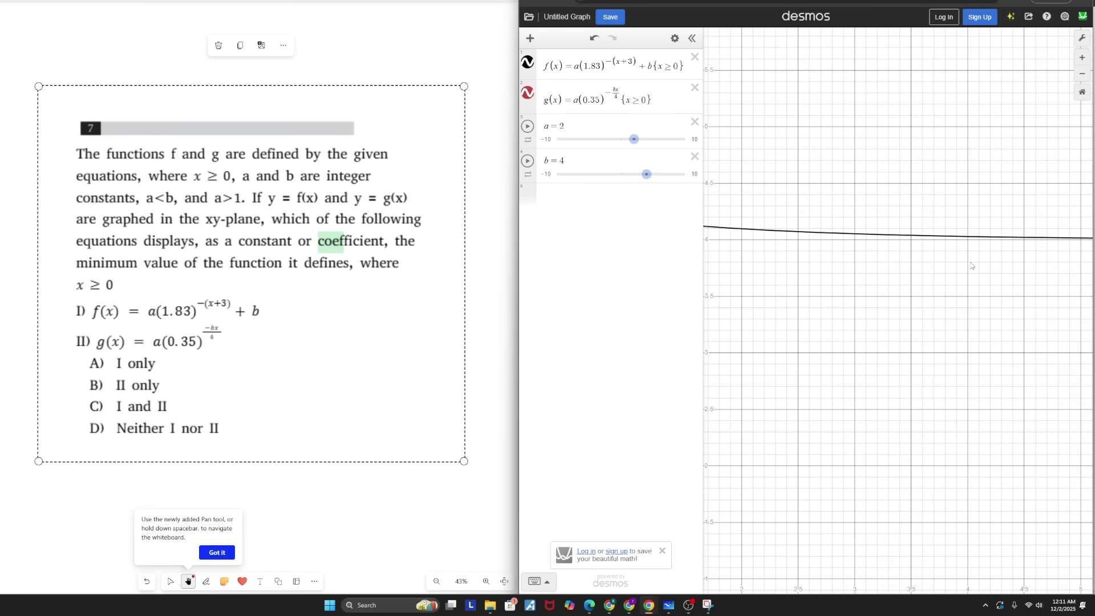
pyautogui.scroll(-3, 971, 266)
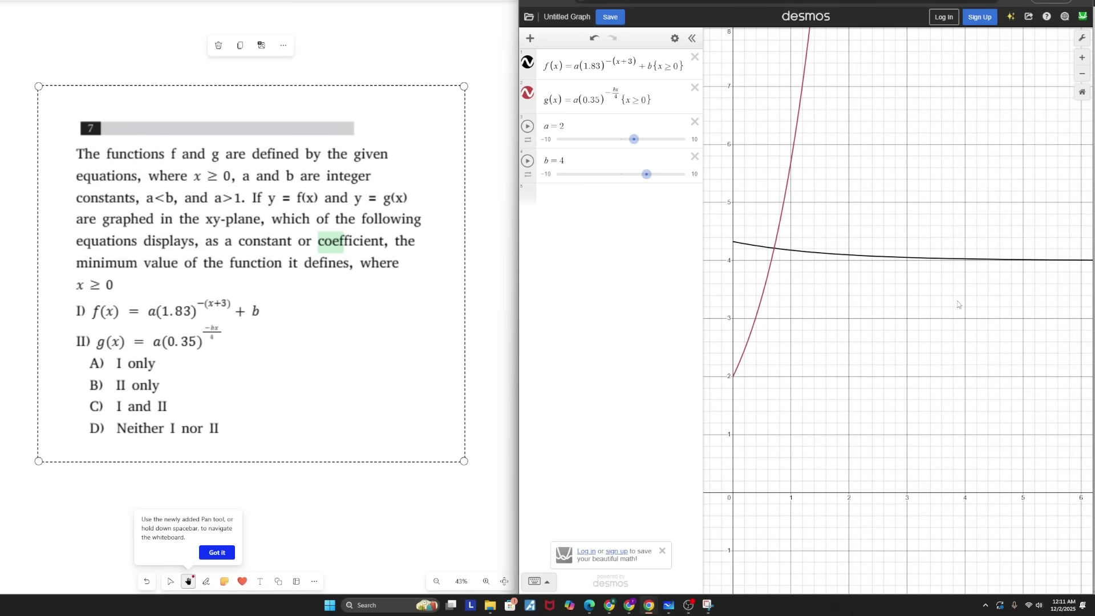
pyautogui.scroll(1, 774, 295)
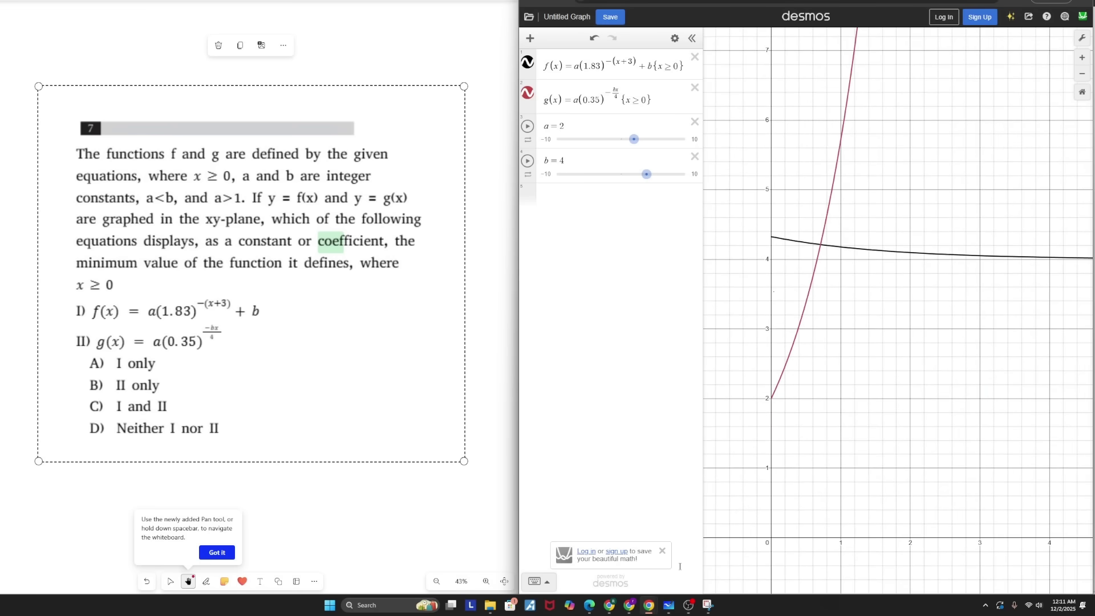
pyautogui.scroll(2, 766, 520)
pyautogui.click(776, 350)
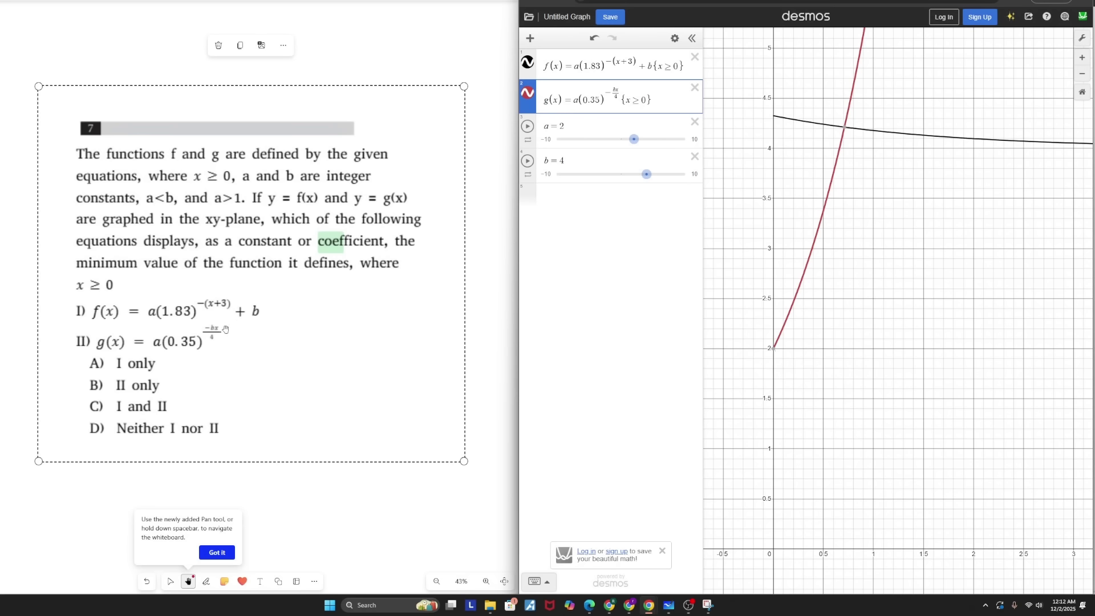
# - Circle answer choice B, 'II only', in ink on question 7
pyautogui.moveTo(775, 350)
pyautogui.click(550, 136)
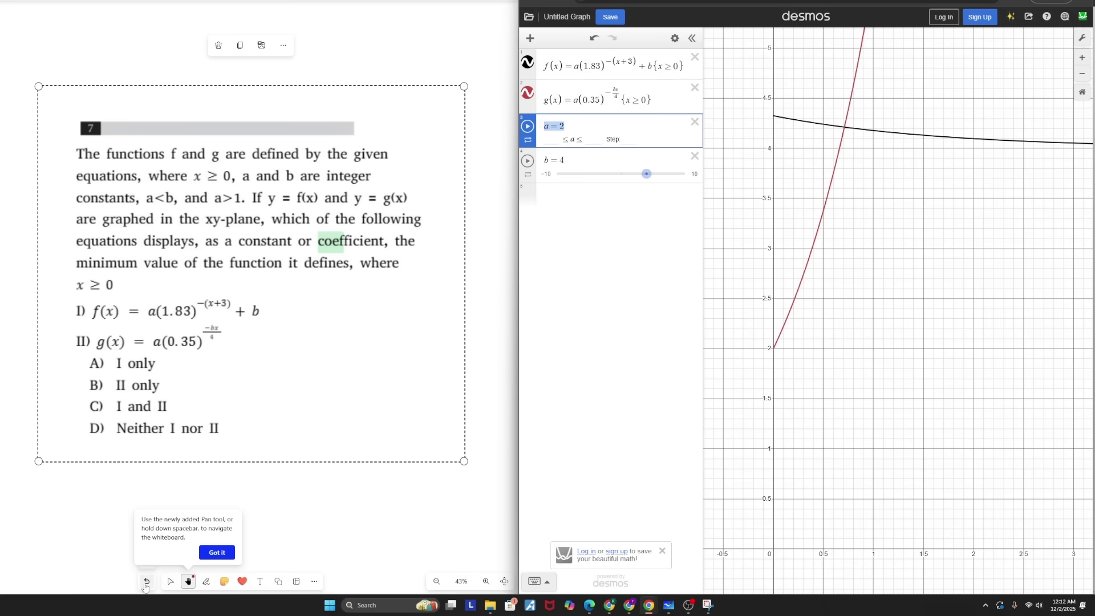
pyautogui.click(206, 581)
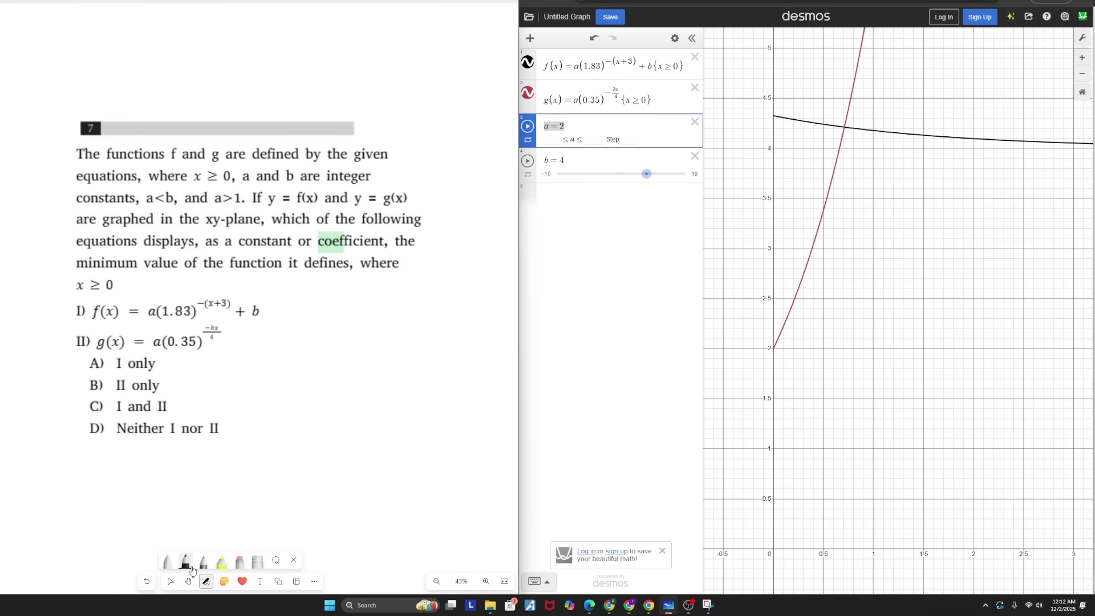
pyautogui.moveTo(95, 378)
pyautogui.mouseDown()
pyautogui.moveTo(99, 398)
pyautogui.moveTo(97, 378)
pyautogui.mouseUp()
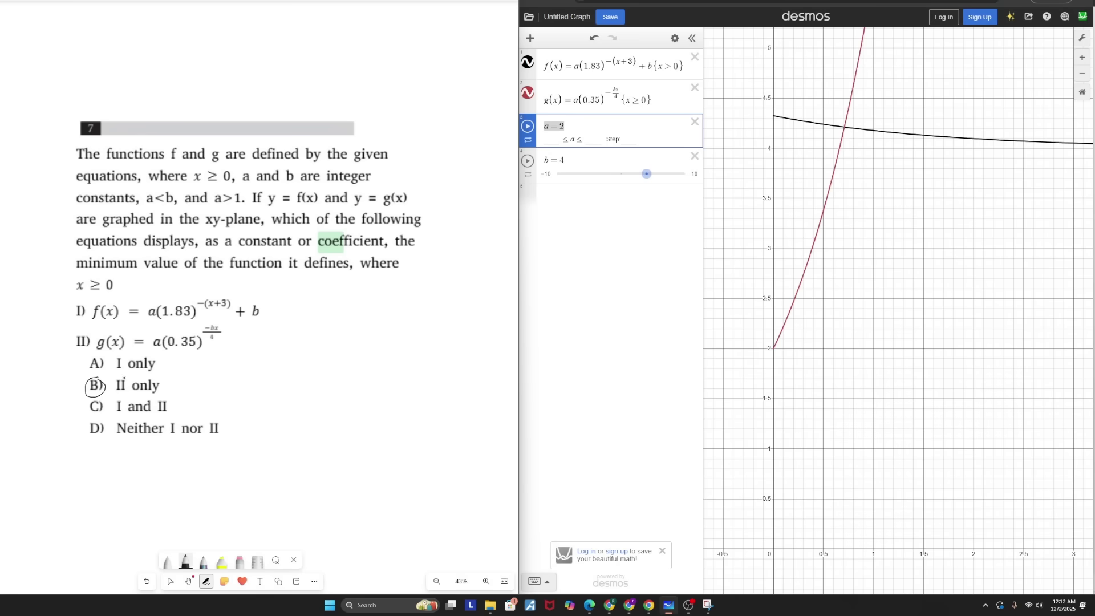